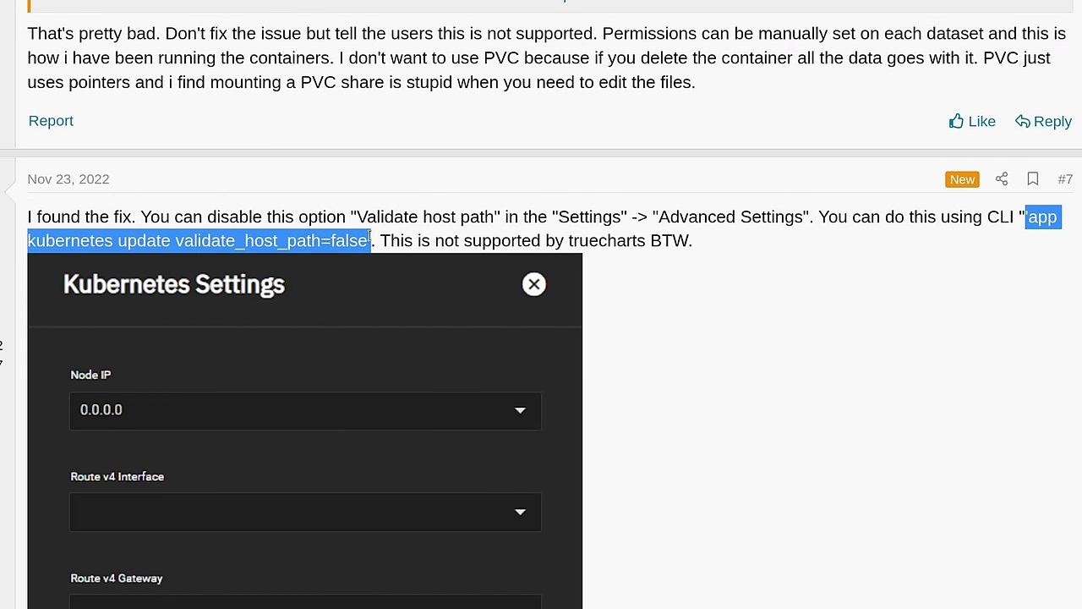
Step: Clear the text selection and scroll through posts #8–#11 debating the host path validation warning
left_click(847, 510)
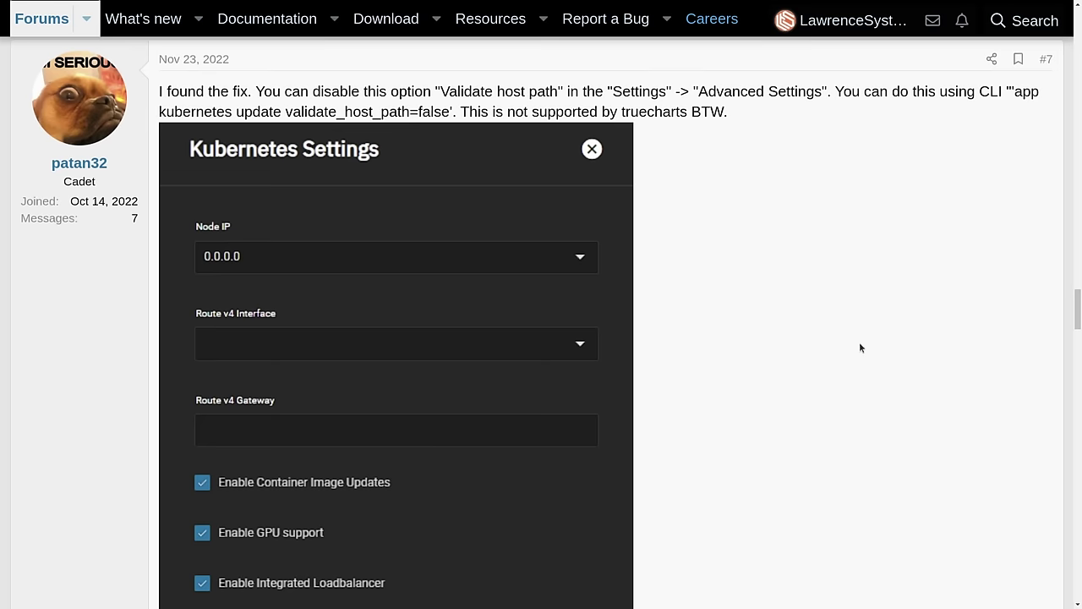
scroll(822, 344, "down", 8)
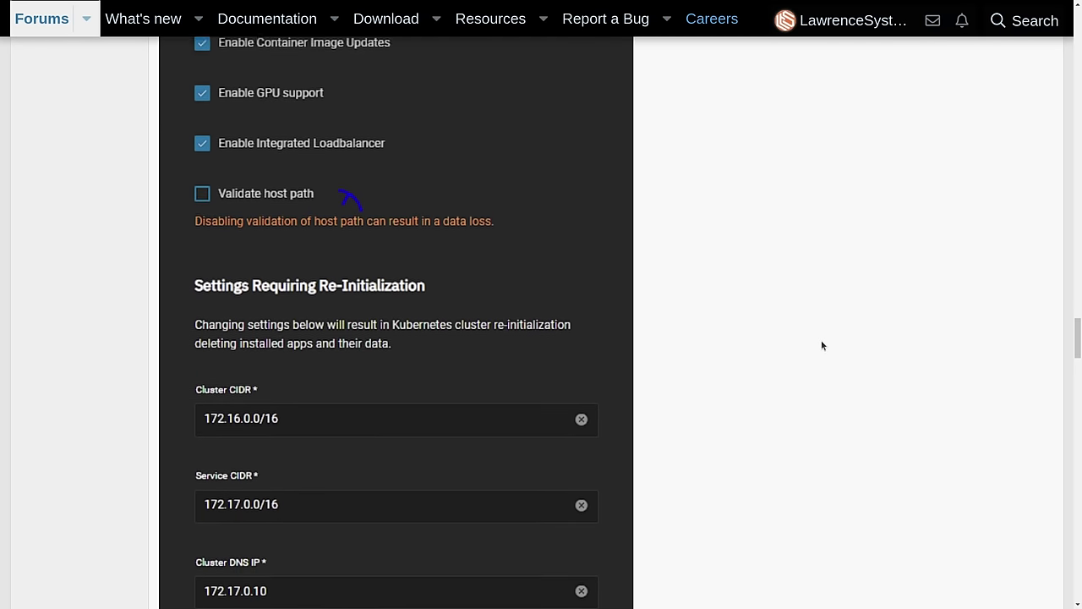
scroll(821, 345, "down", 10)
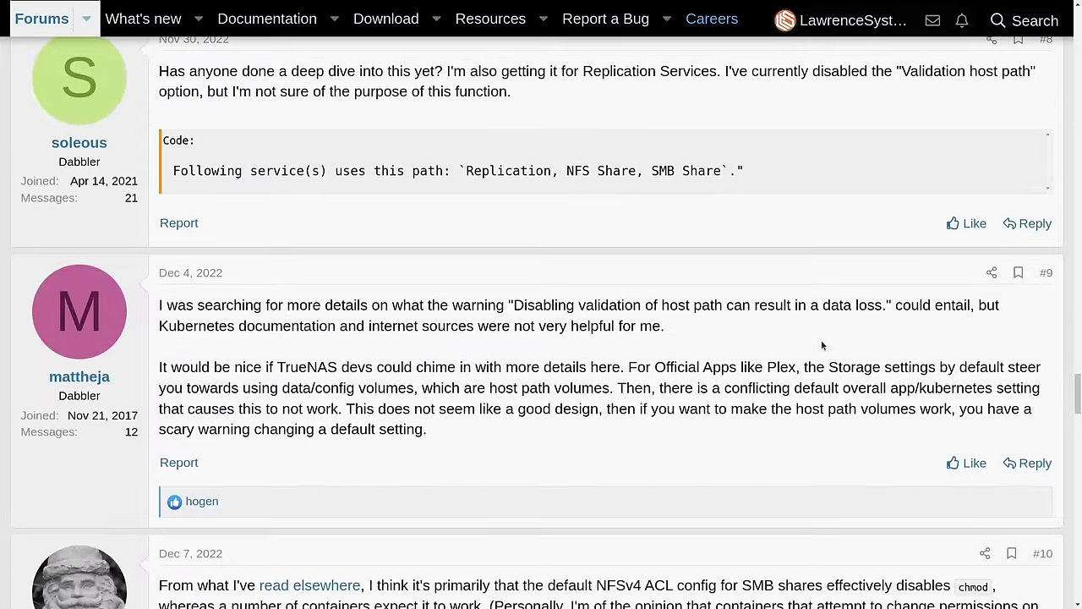
scroll(821, 340, "down", 10)
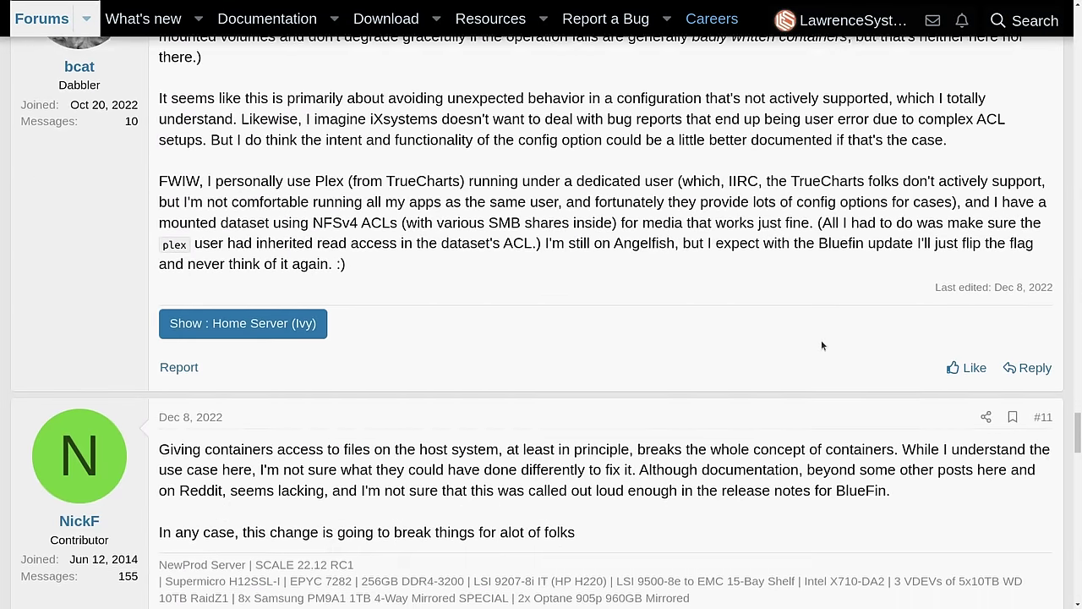
scroll(821, 340, "down", 10)
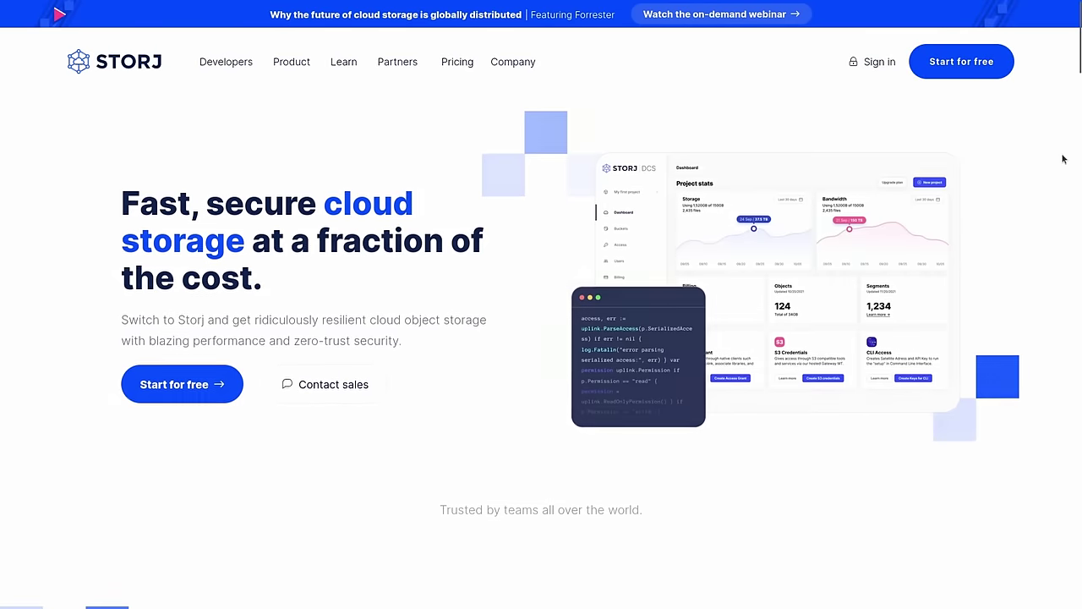
Step: Scroll the Storj homepage down to the 'Decentralized storage built for performance' section
scroll(1063, 158, "down", 1)
scroll(1063, 158, "down", 6)
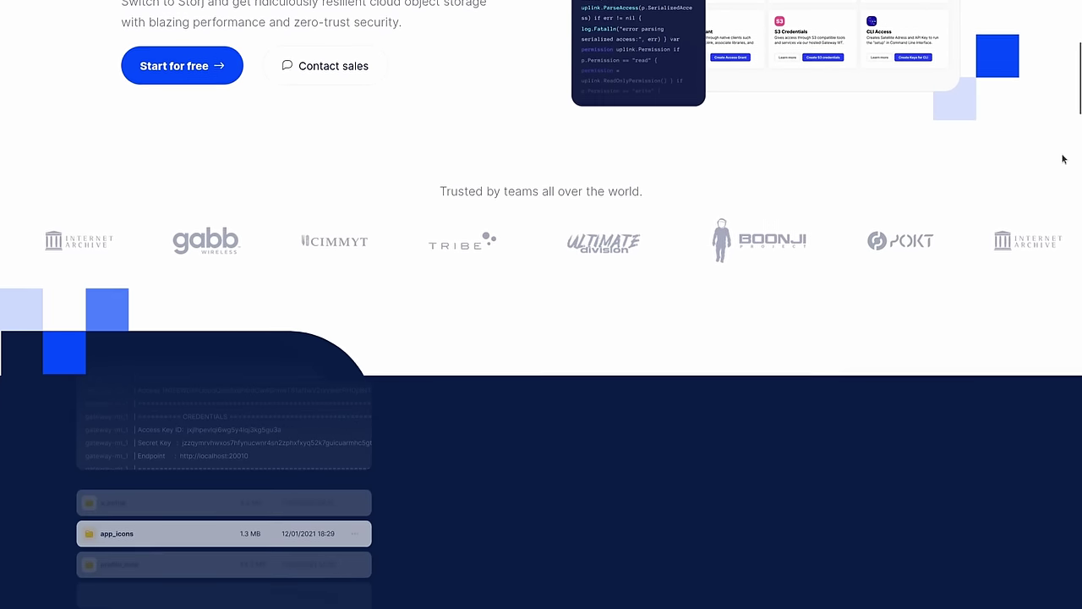
scroll(1062, 158, "down", 5)
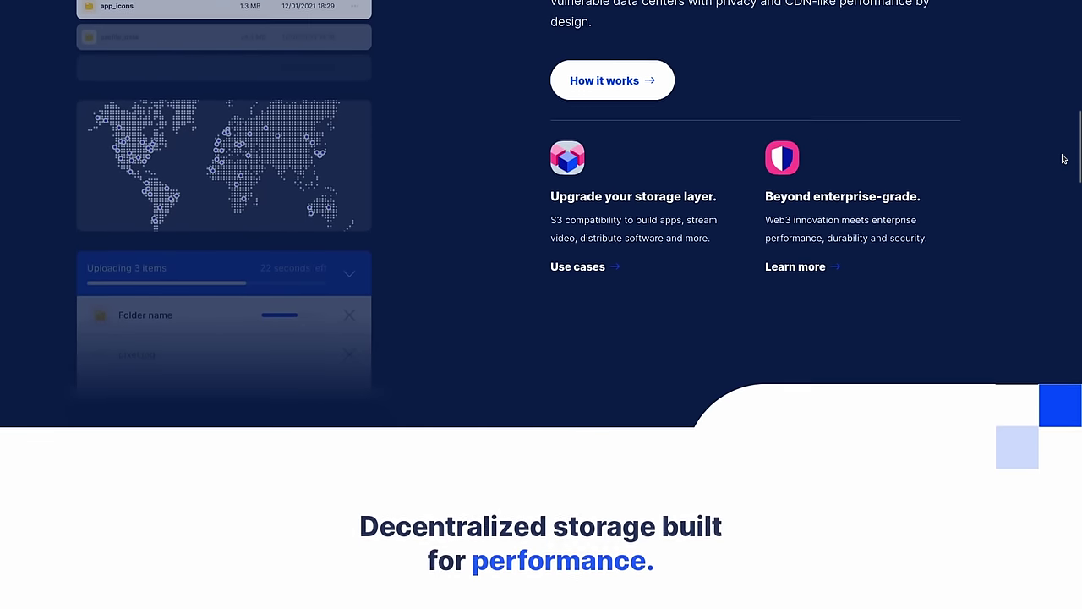
scroll(1063, 158, "down", 2)
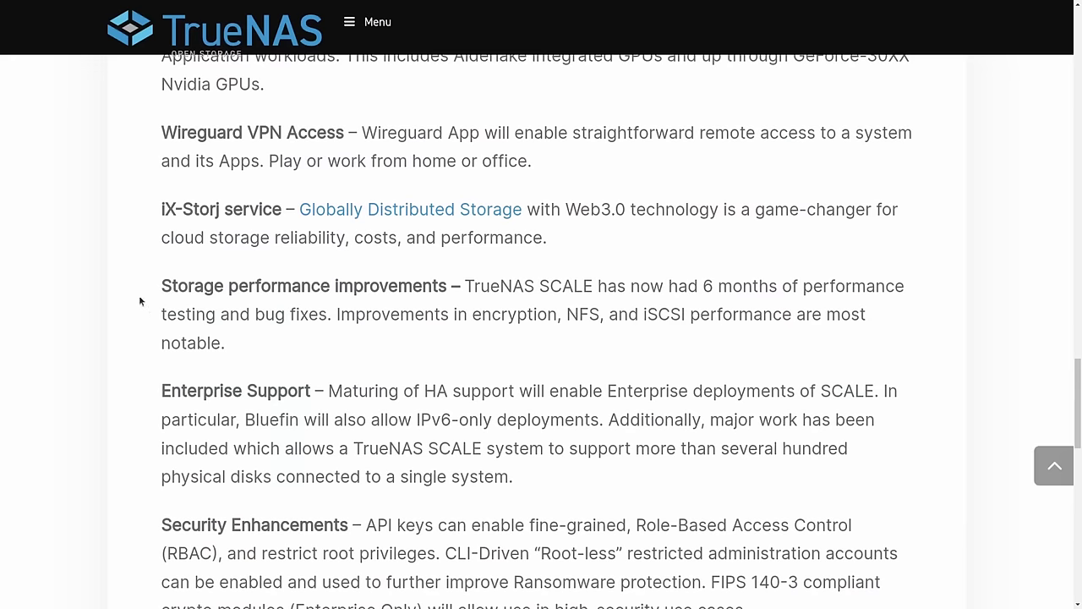
Step: Select the 'Storage performance improvements' heading on the TrueNAS release announcement page
left_click_drag(160, 281, 449, 284)
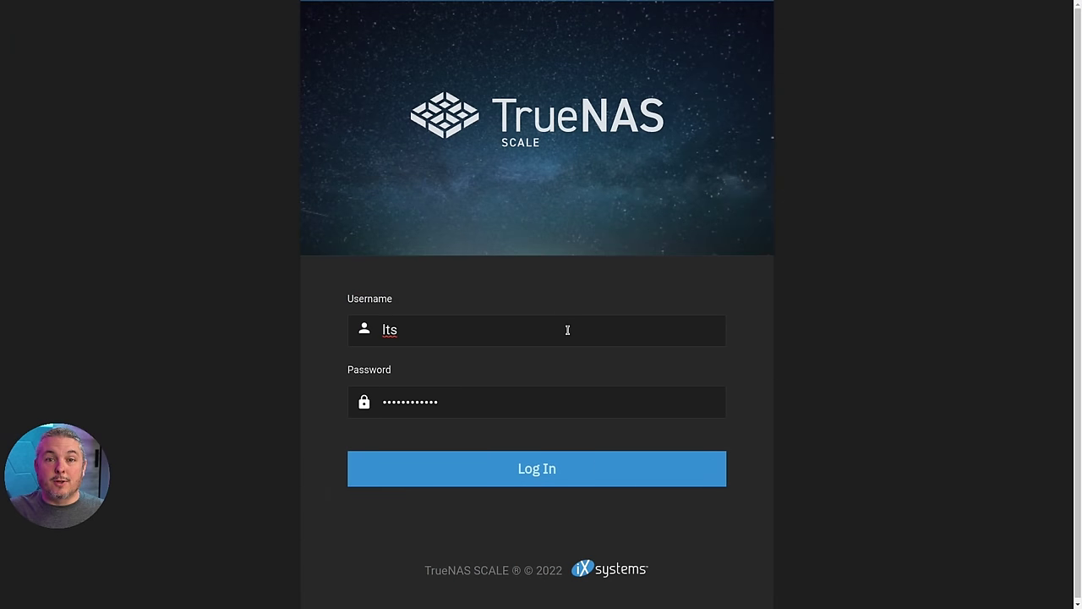
Step: Log in to TrueNAS SCALE and rescale the browser view so the full Dashboard fits
left_click(533, 470)
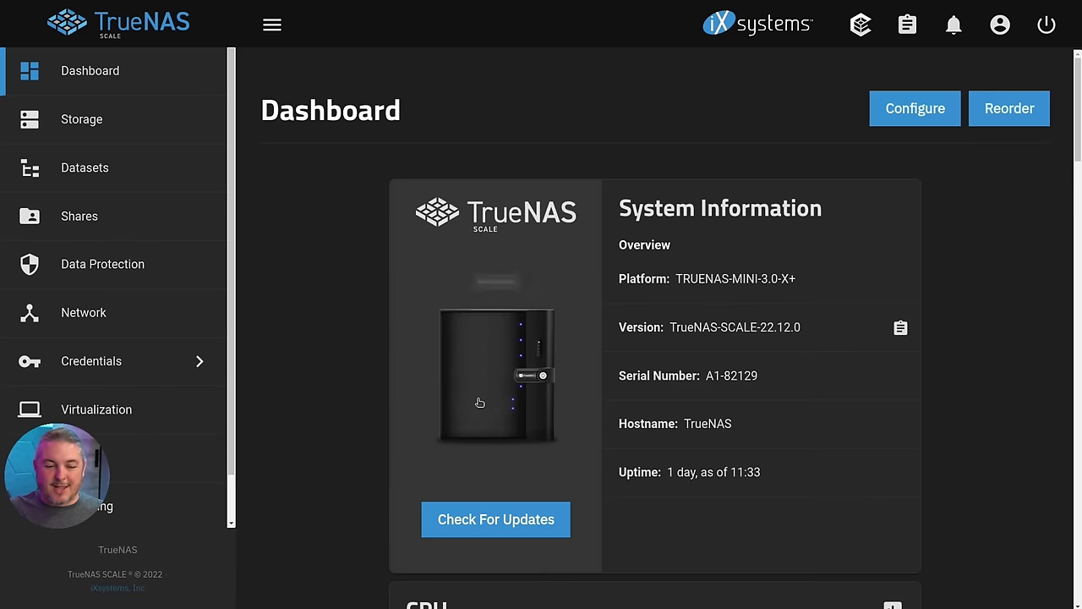
key("ctrl+0")
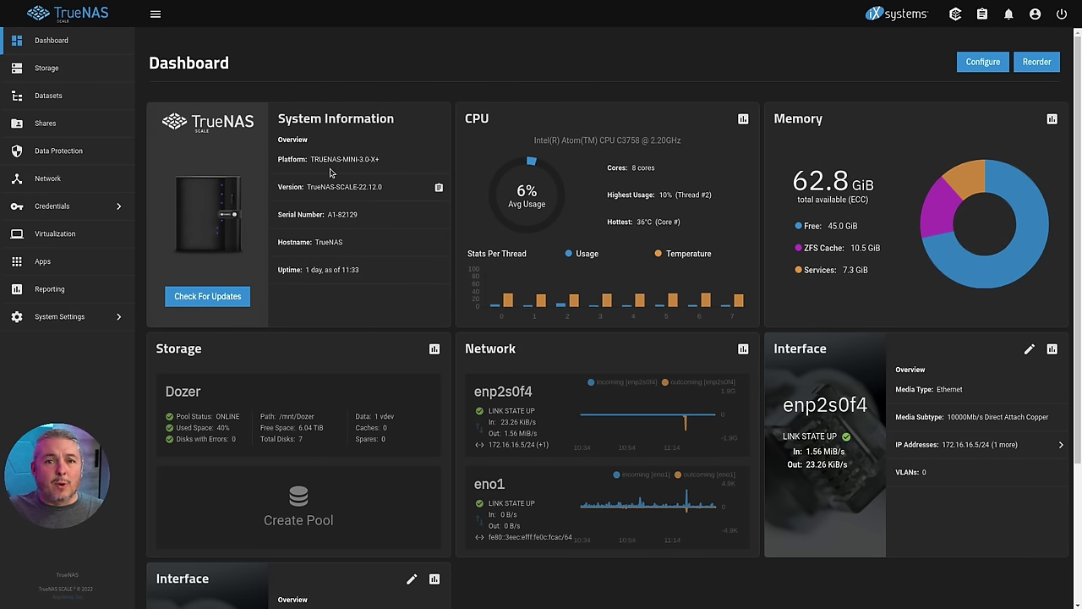
Step: Switch to the 'Scale memory utilization' thread and read posts #21–#25 on ARC crashing VMs
key("ctrl+Tab")
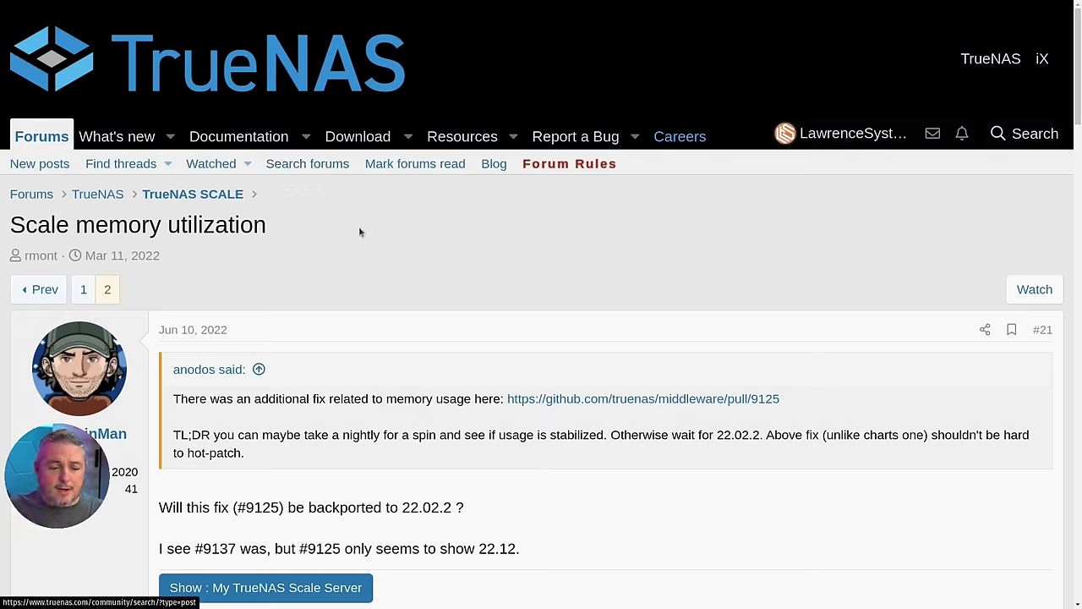
scroll(367, 245, "down", 5)
scroll(368, 247, "down", 2)
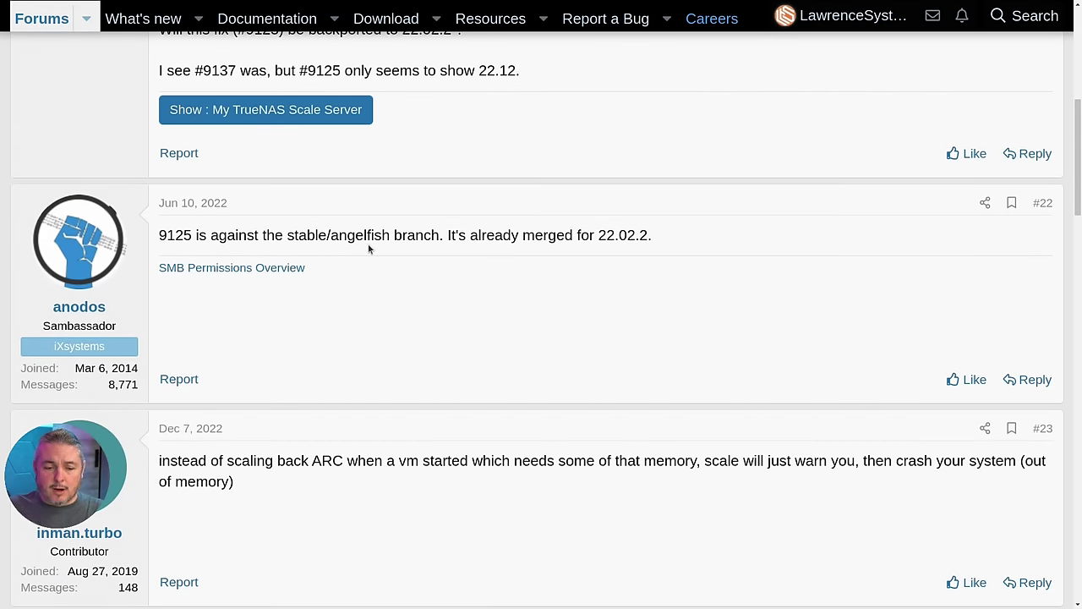
scroll(369, 247, "down", 3)
scroll(367, 248, "up", 1)
scroll(367, 248, "down", 6)
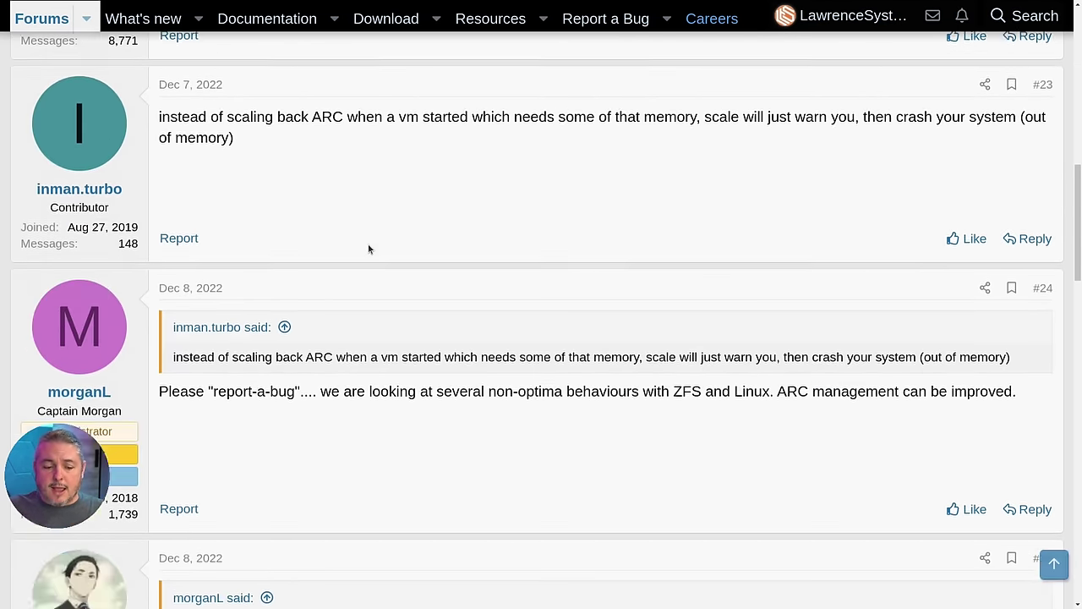
scroll(368, 243, "down", 3)
scroll(368, 243, "up", 2)
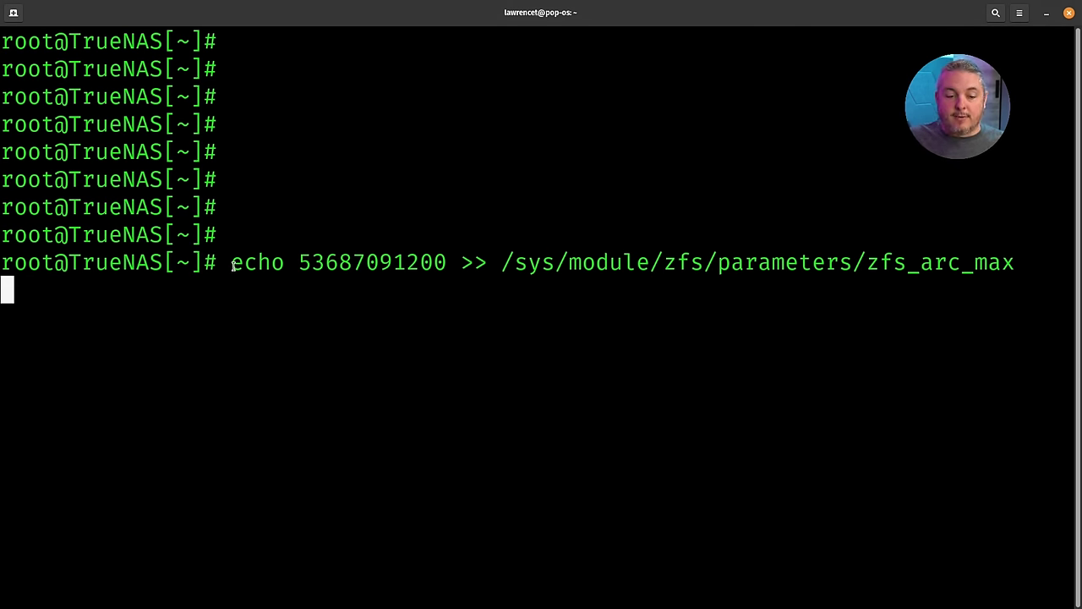
left_click_drag(233, 265, 1015, 264)
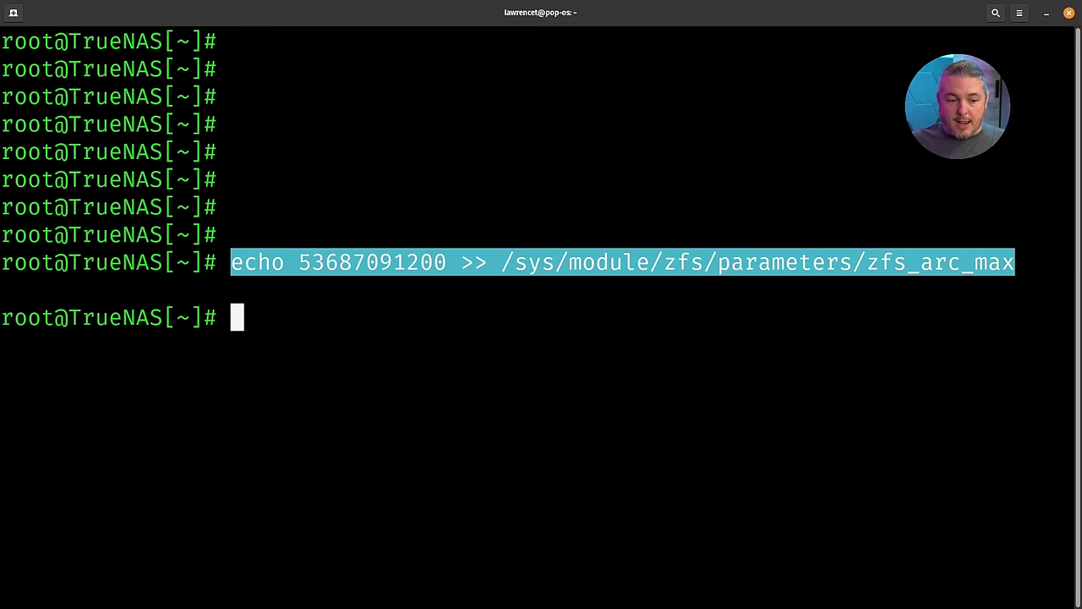
type("arc_")
key("Tab")
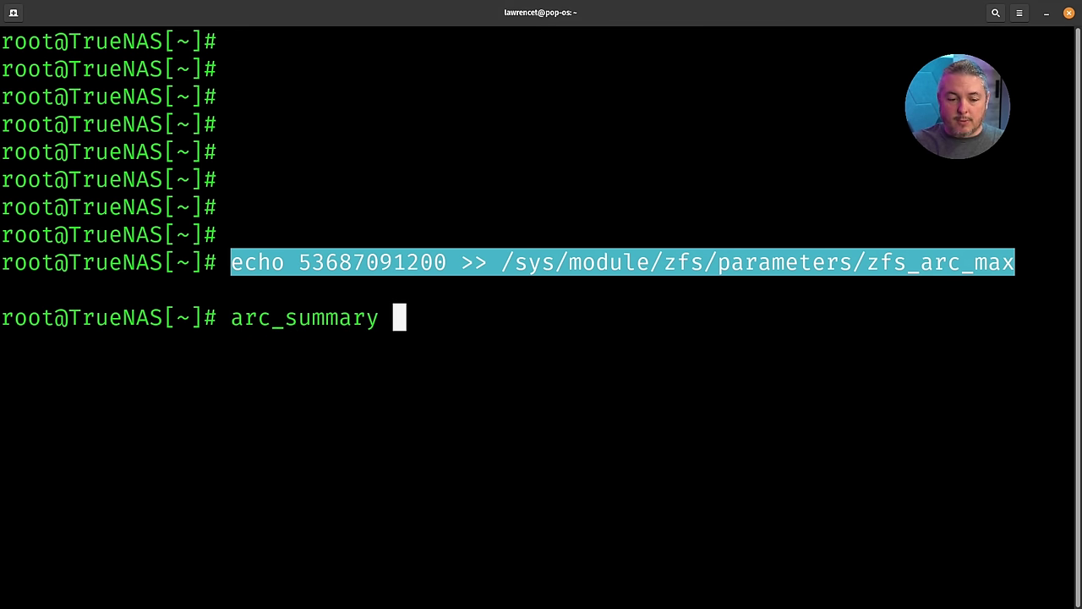
key("Return")
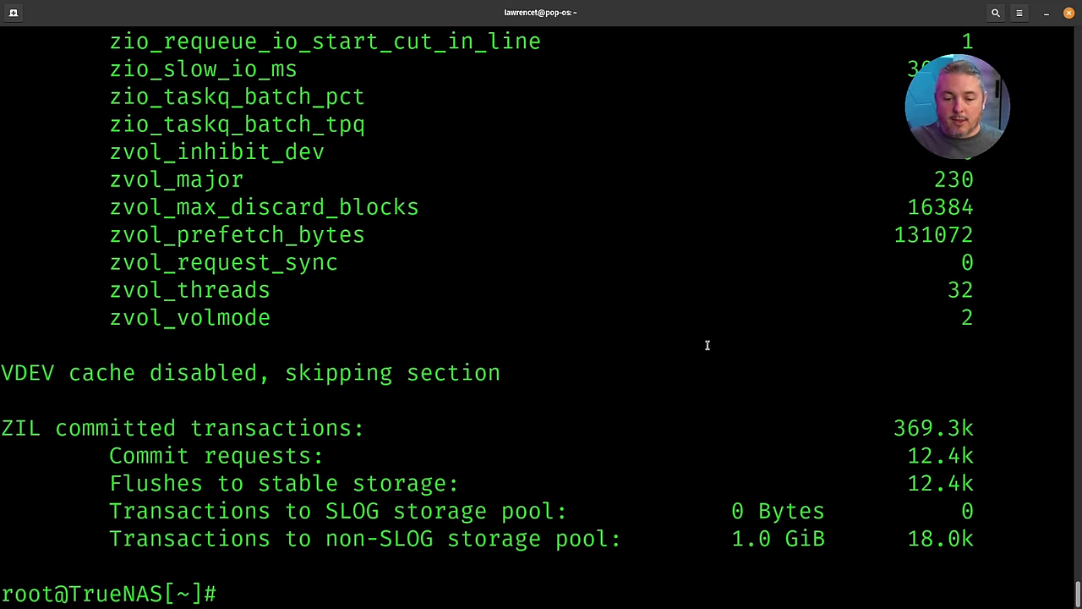
Step: Scroll up the arc_summary output and highlight the 50.0 GiB 'Max size (high water)' line
scroll(654, 350, "up", 10)
scroll(654, 350, "up", 20)
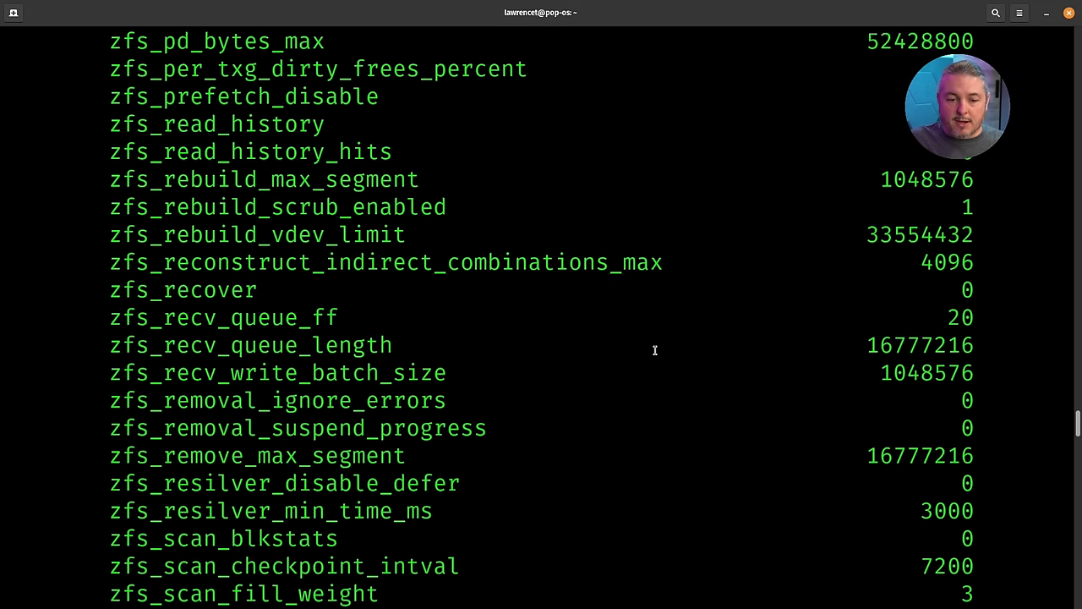
scroll(654, 350, "up", 20)
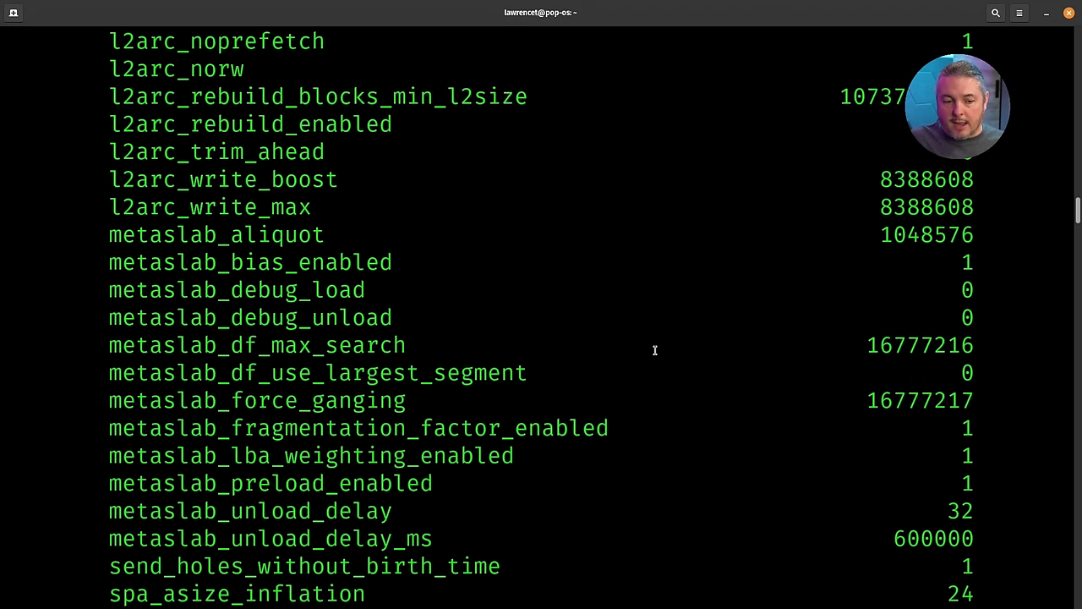
scroll(655, 350, "up", 1)
left_click_drag(108, 290, 969, 290)
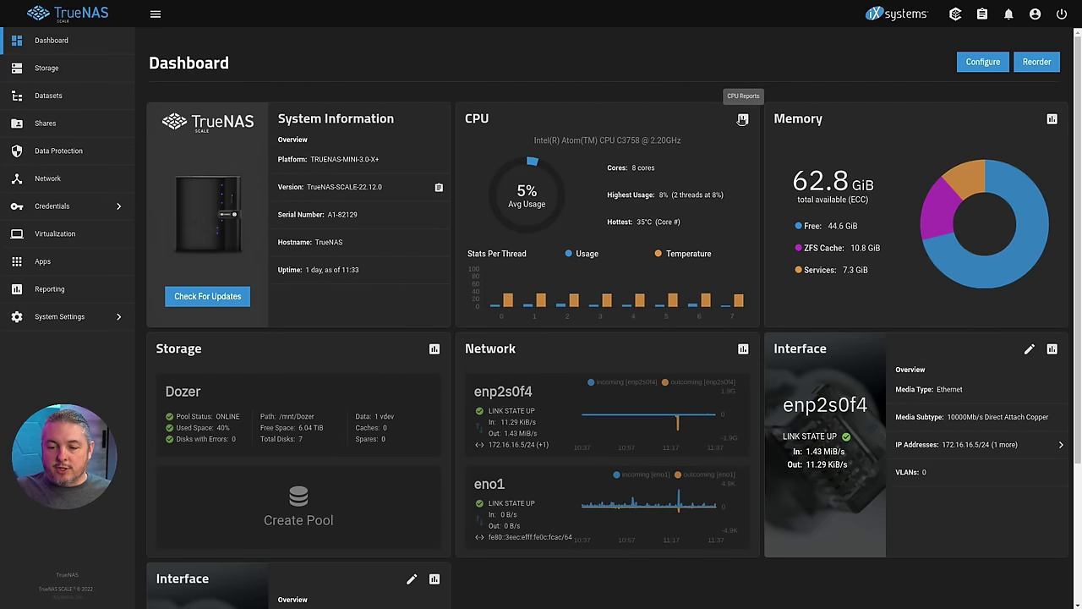
Step: In CPU reports, widen the CPU Usage chart to 6 months, then narrow it to 1 day
left_click(742, 120)
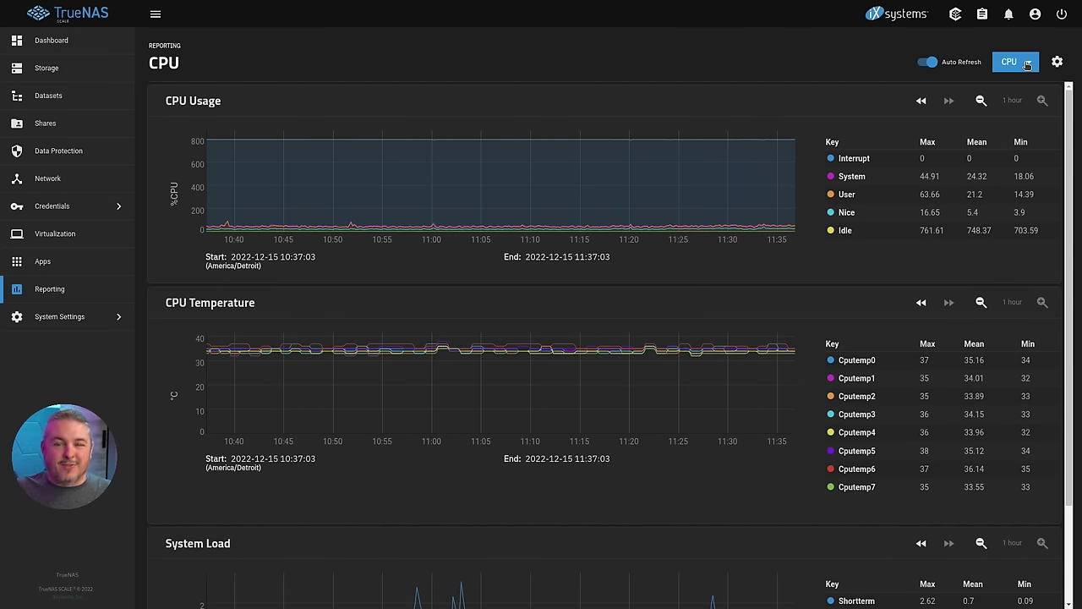
left_click(1028, 66)
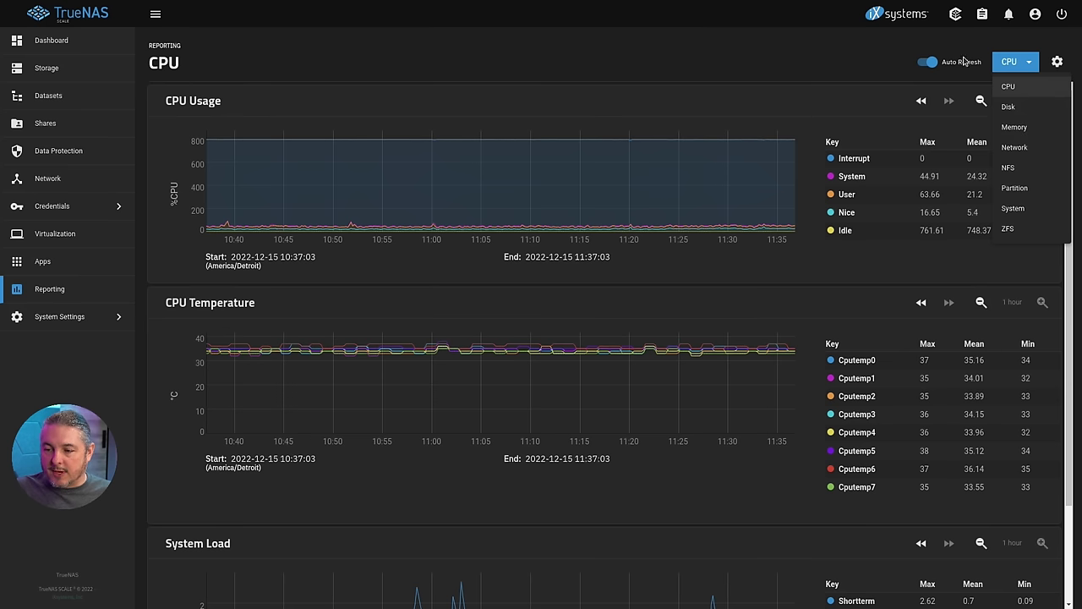
left_click(981, 101)
left_click(979, 101)
left_click(975, 99)
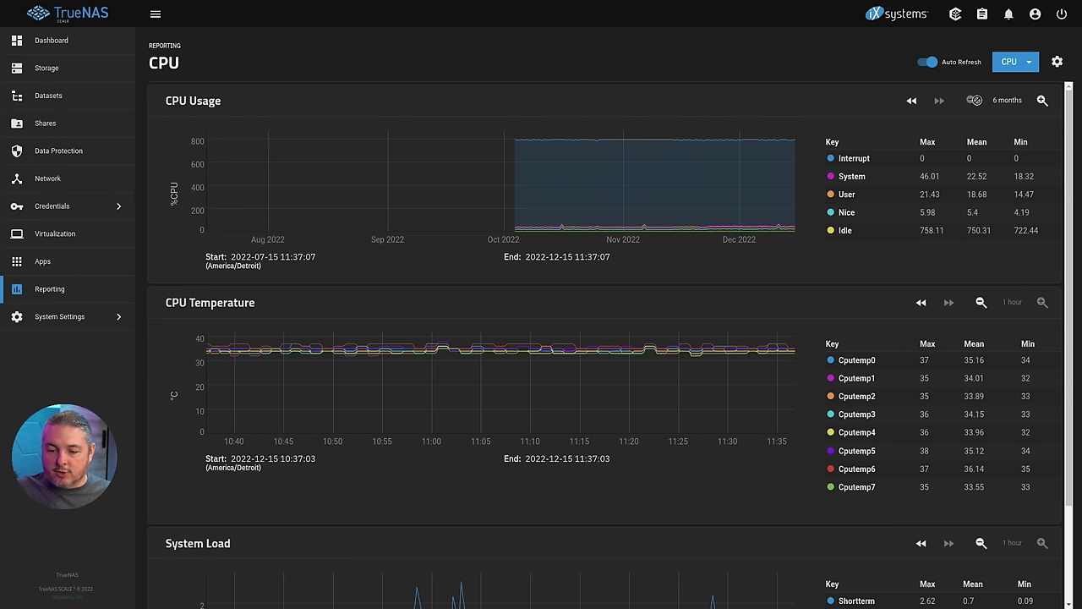
left_click(1041, 101)
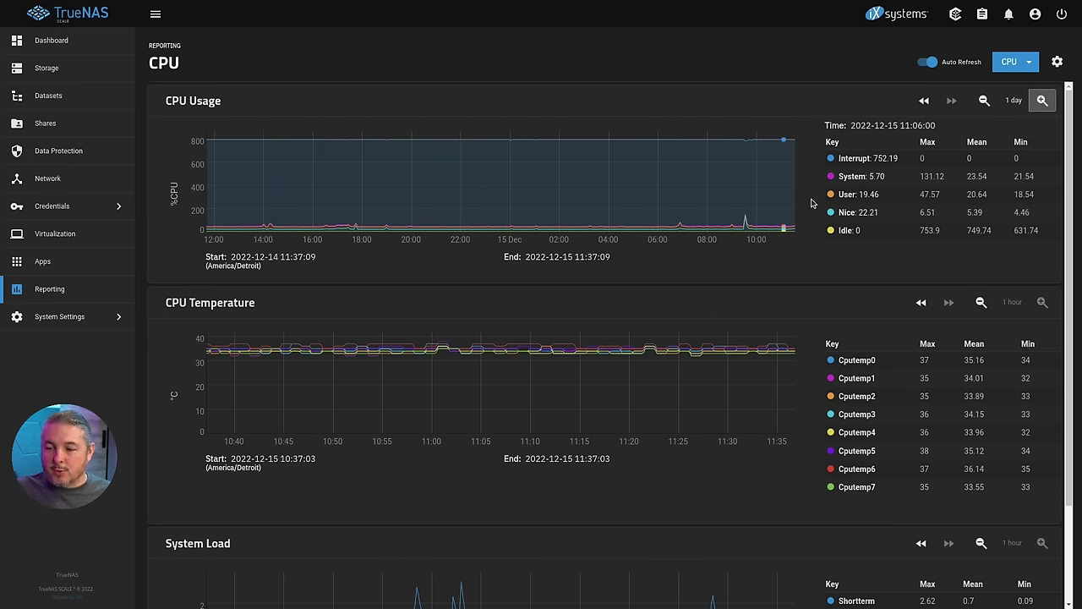
Step: Switch to Network reports and widen the eno1 traffic chart to one week
left_click(1015, 62)
left_click(1022, 145)
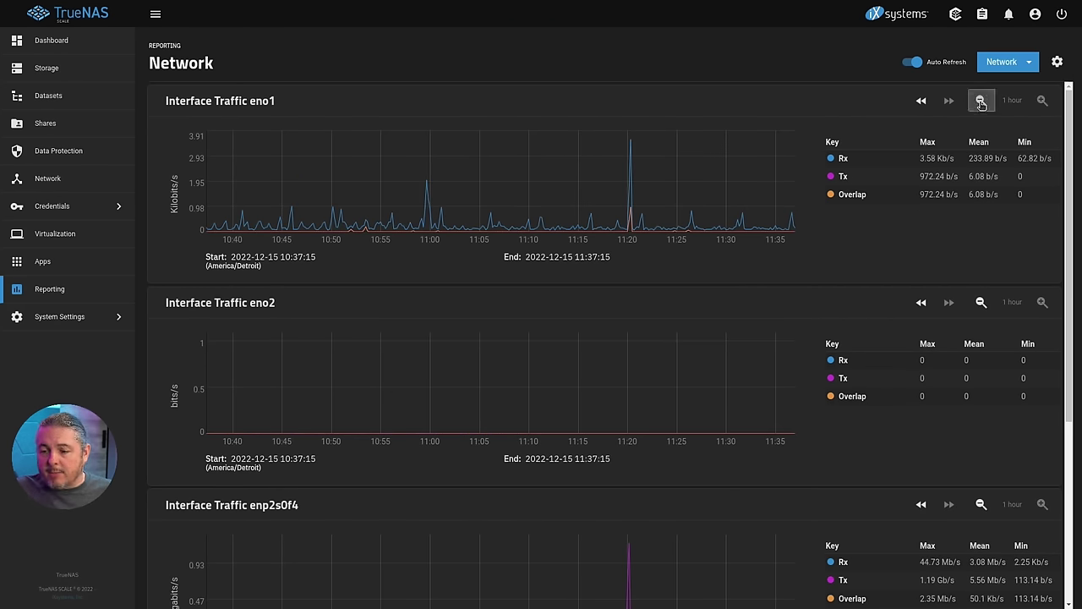
left_click(981, 100)
scroll(735, 244, "down", 3)
scroll(733, 254, "up", 3)
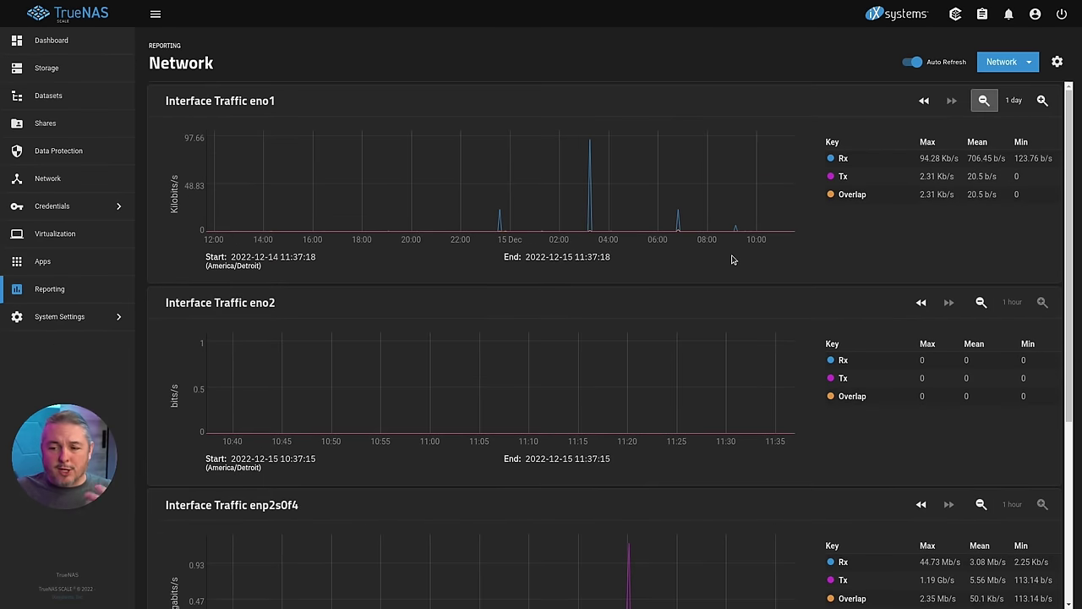
left_click(984, 100)
Step: Review the NFS reports, widen the Memory chart to one month, then open the Storage dashboard
left_click(996, 64)
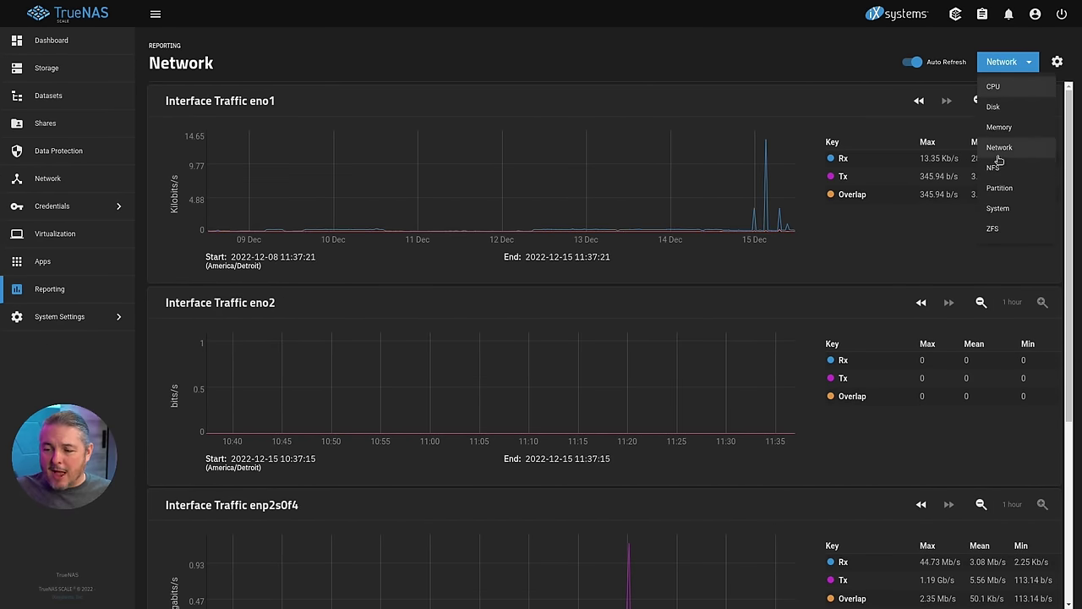
left_click(996, 169)
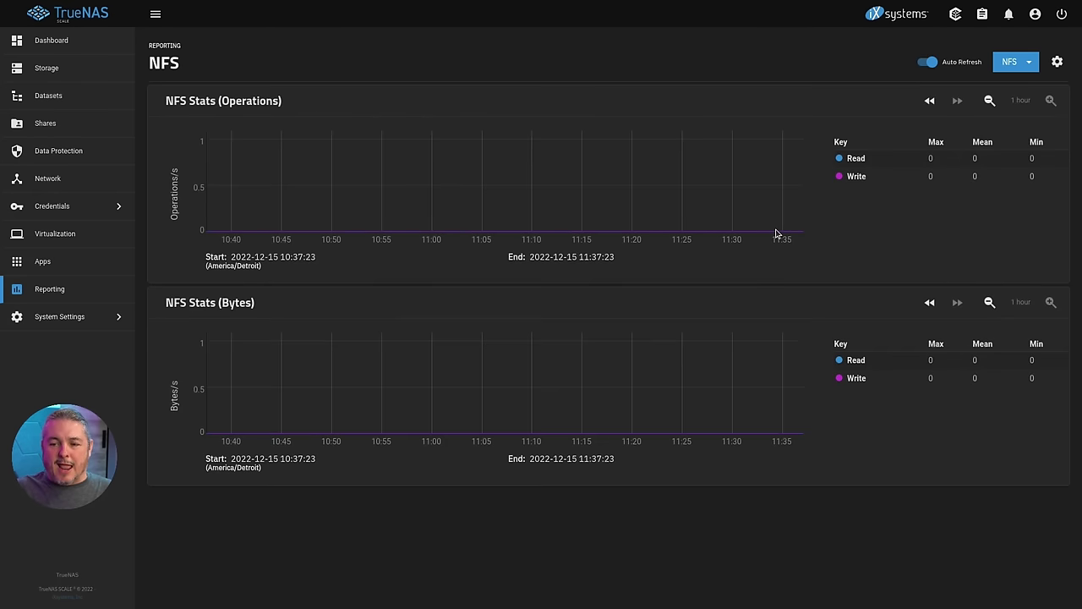
left_click(1010, 63)
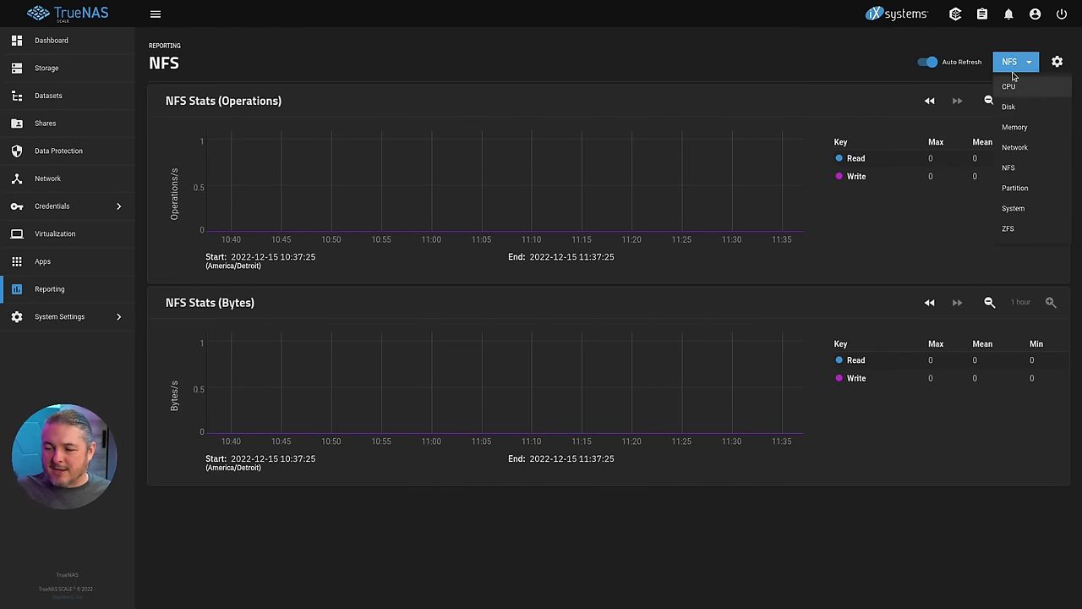
left_click(1011, 127)
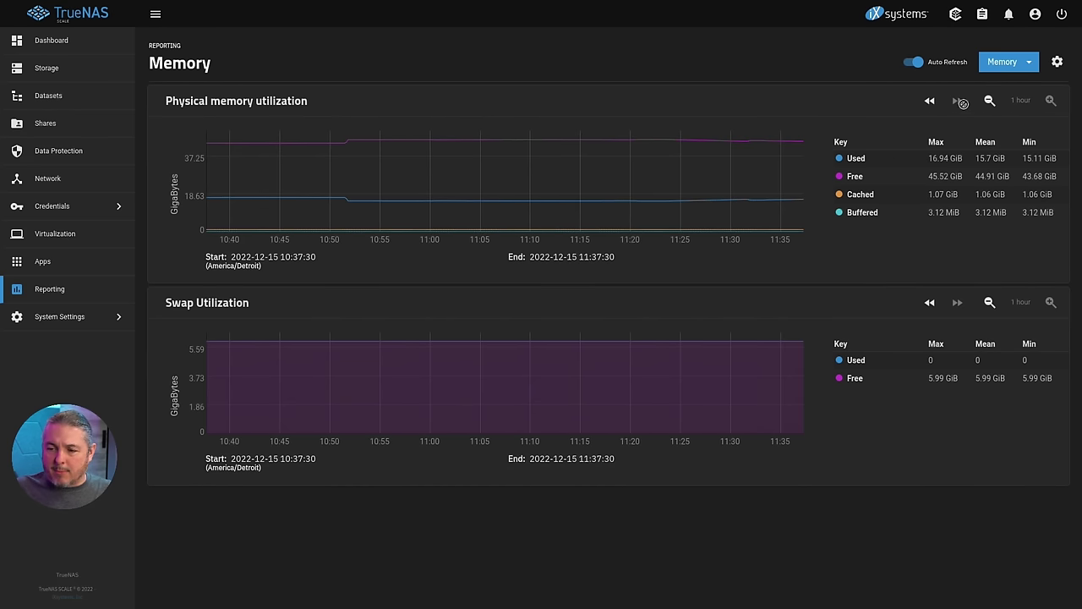
left_click(986, 101)
left_click(986, 102)
left_click(986, 102)
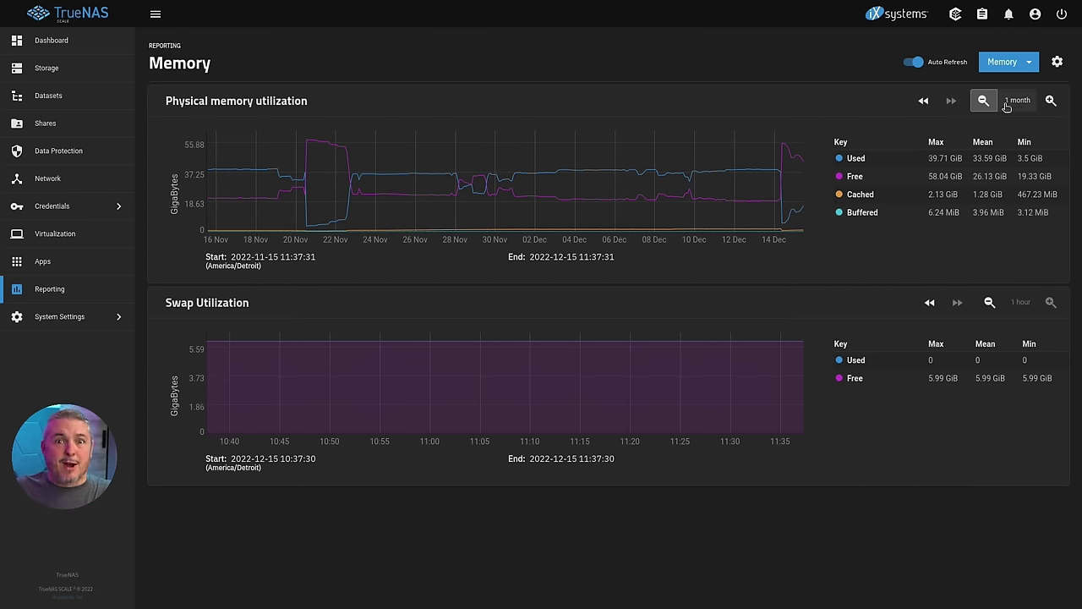
left_click(86, 66)
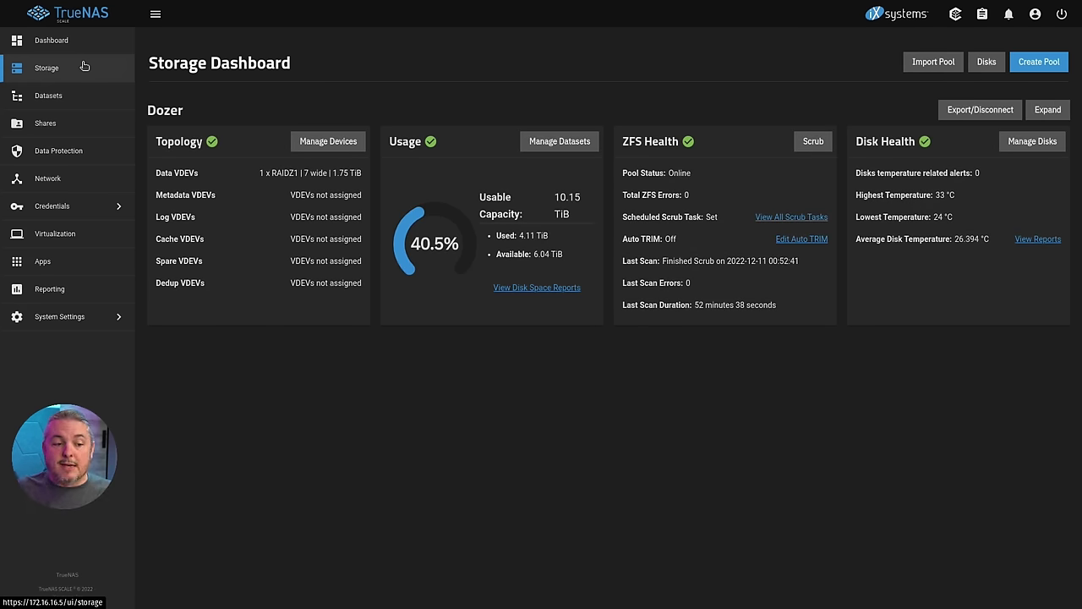
Step: Glance at Datasets, return to Storage, and open Manage Disks from the Disk Health card
left_click(75, 86)
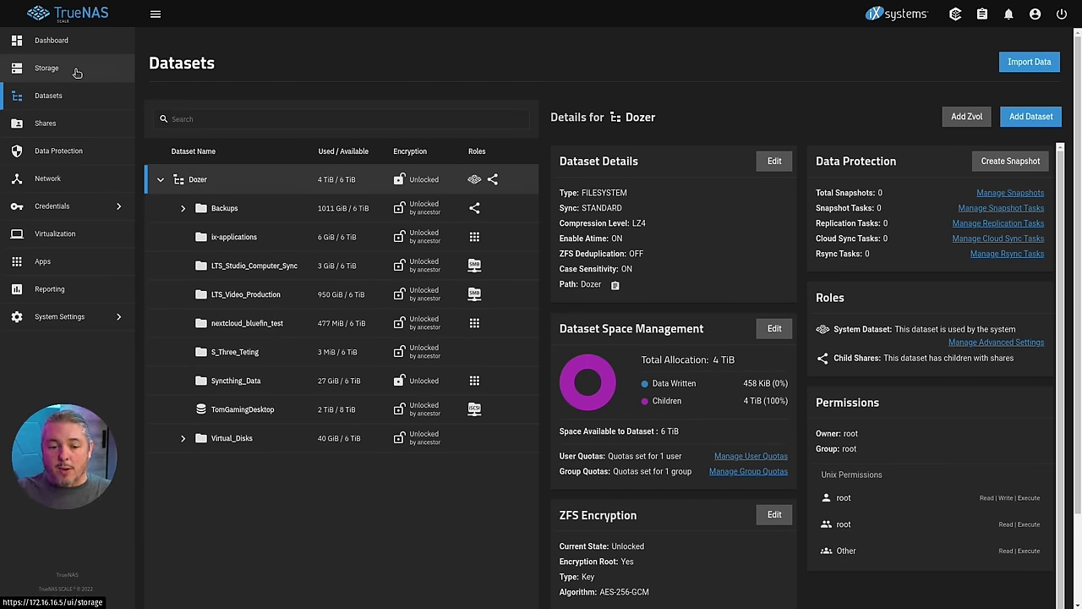
left_click(74, 71)
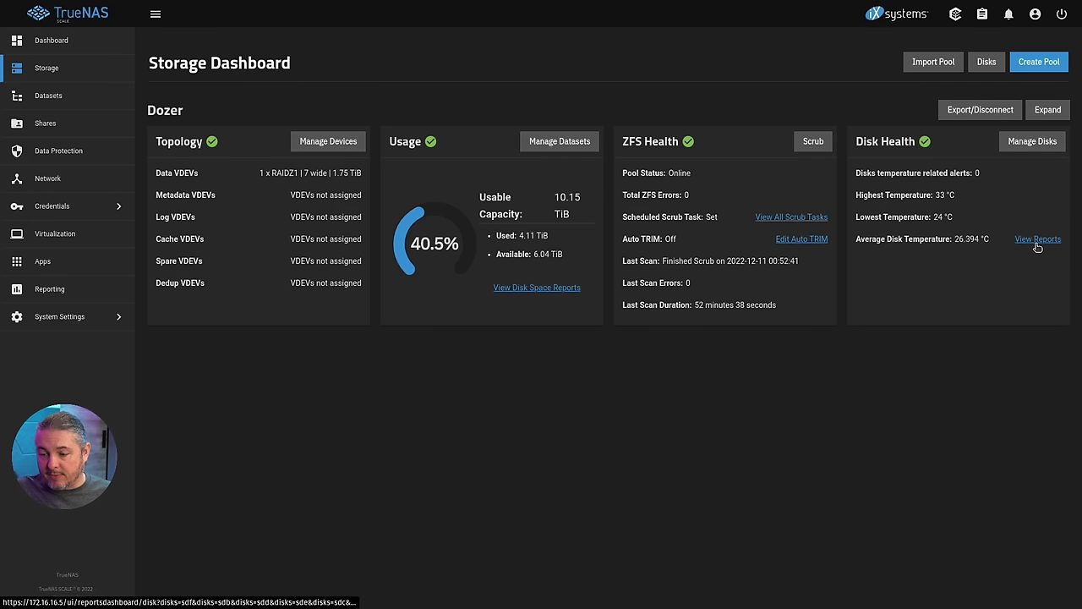
left_click(1035, 144)
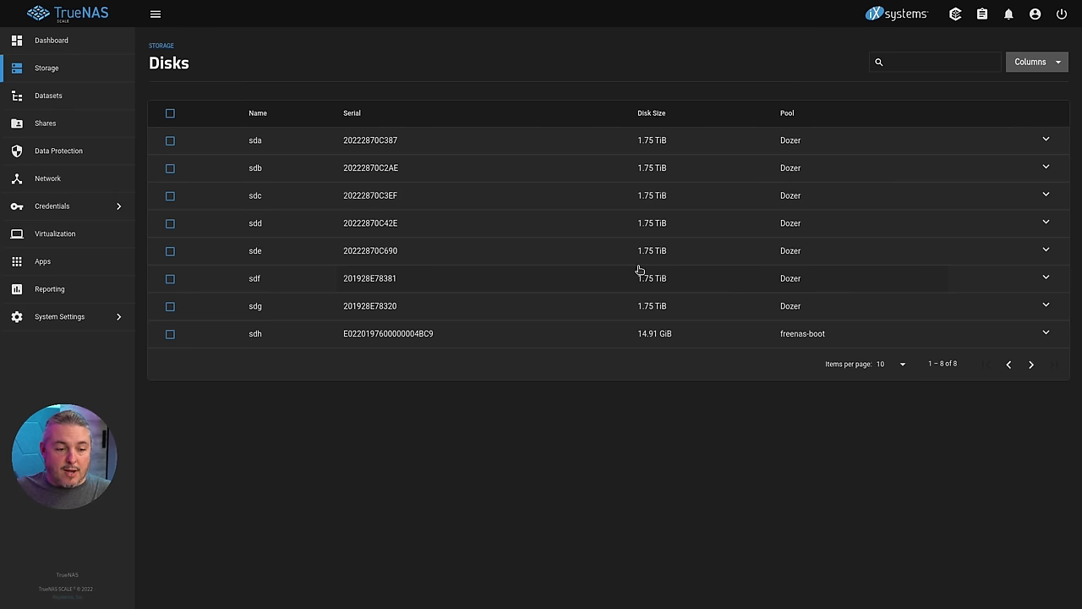
left_click(73, 72)
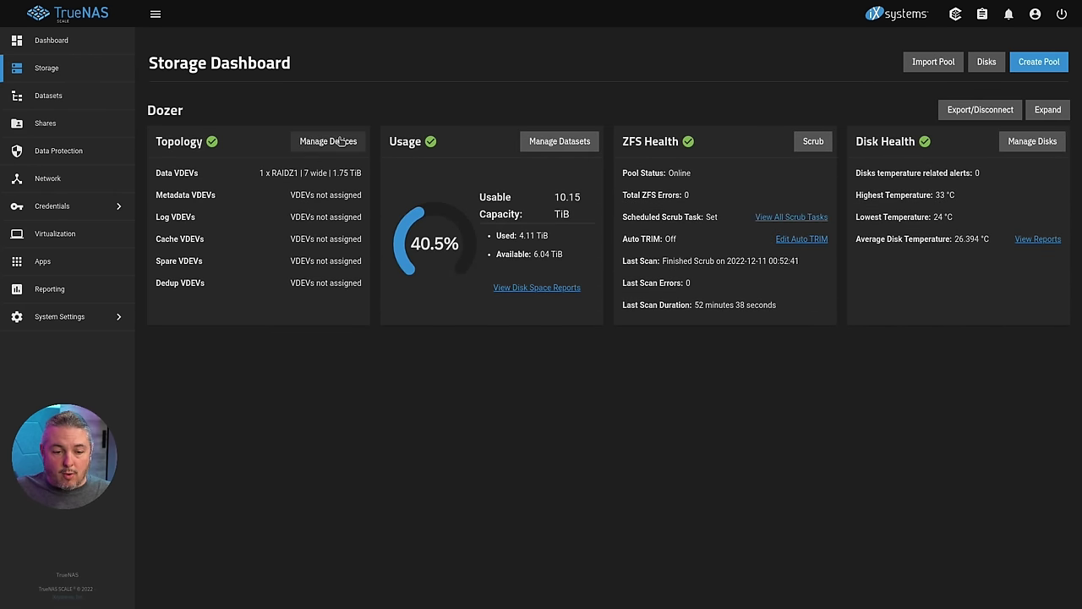
left_click(342, 141)
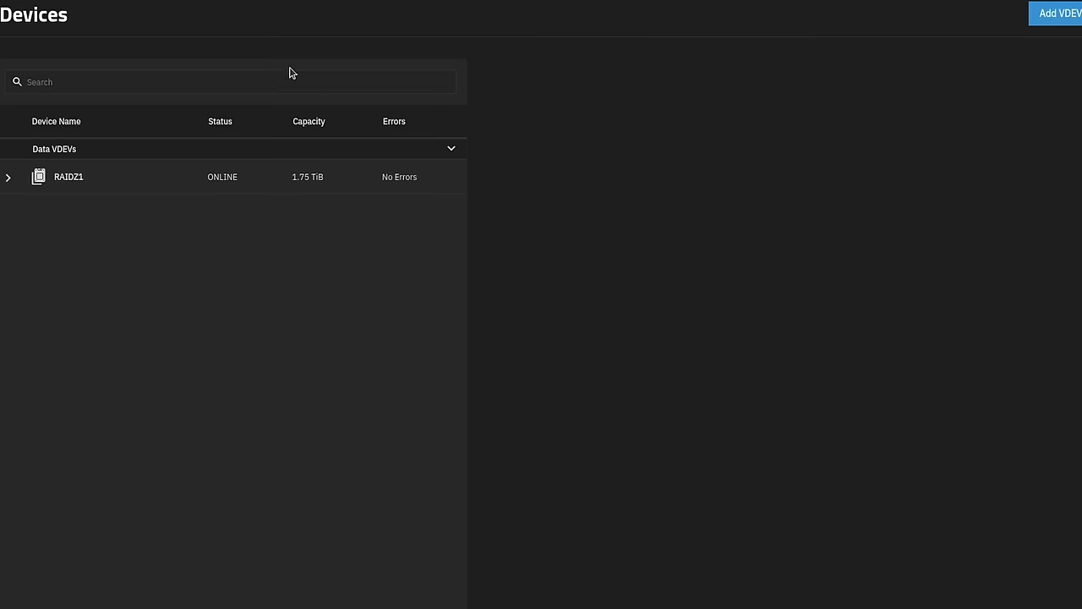
left_click(156, 198)
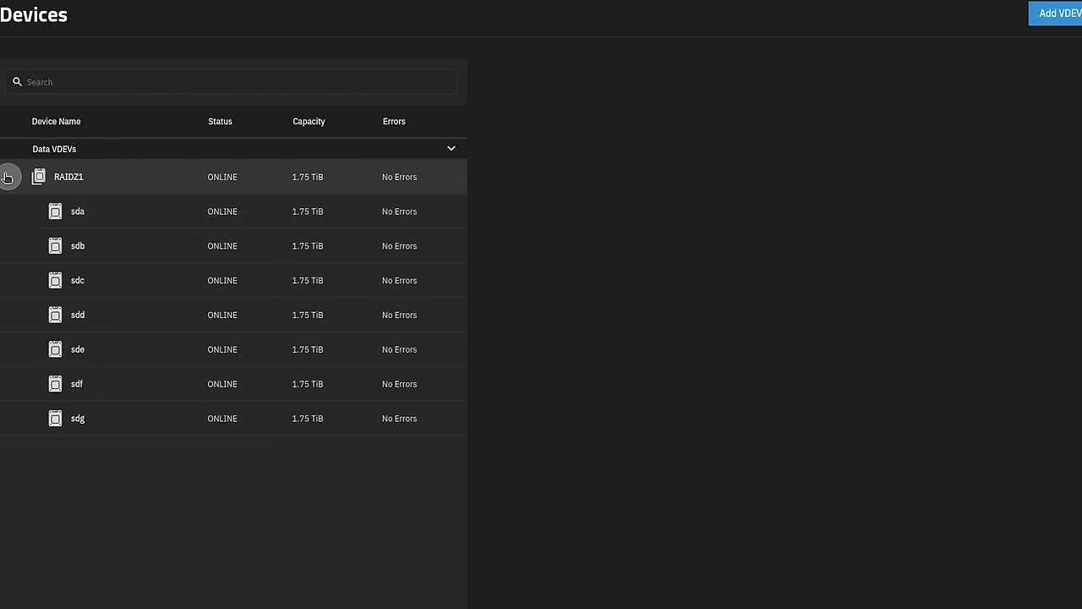
left_click(245, 250)
left_click(335, 279)
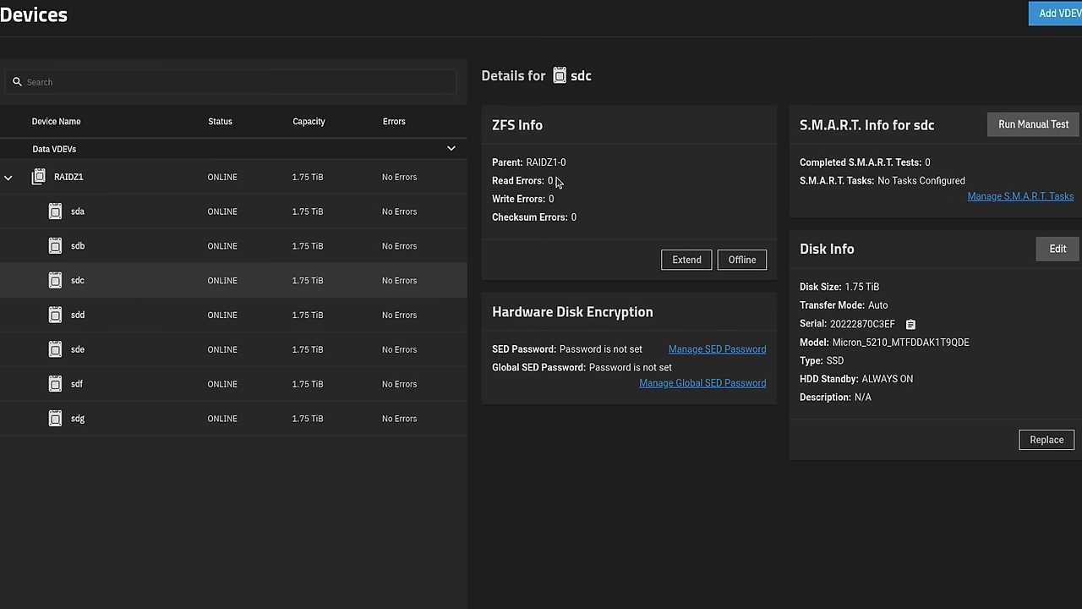
left_click(314, 310)
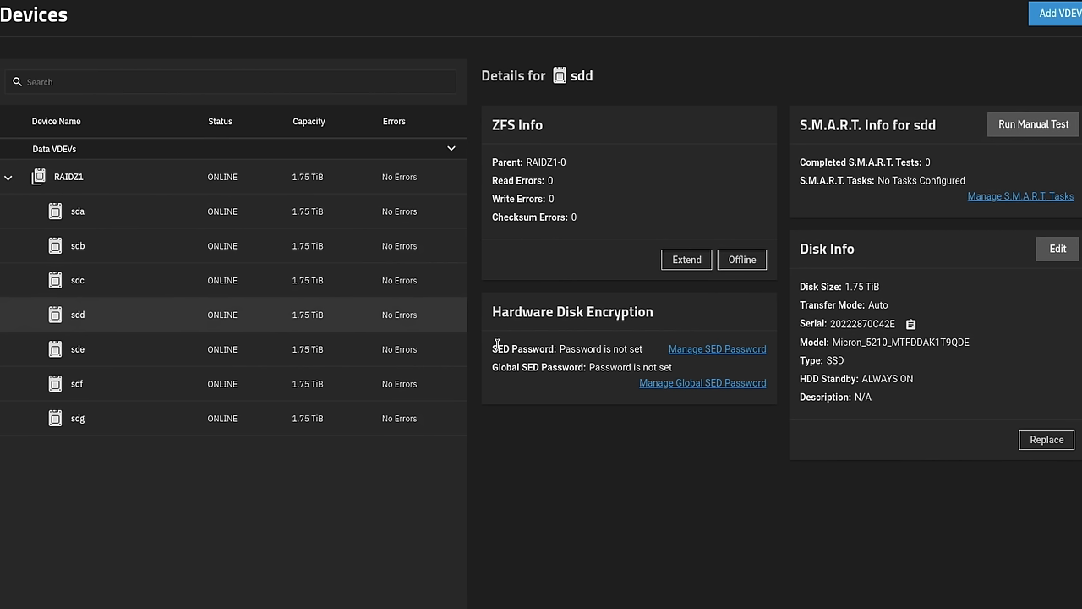
left_click(1052, 249)
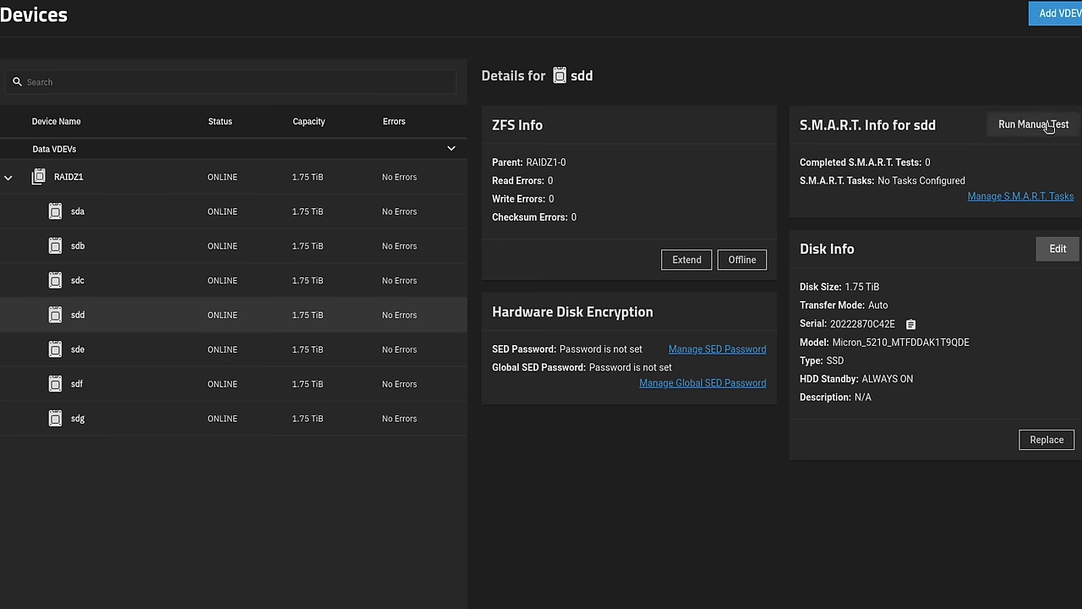
left_click(59, 75)
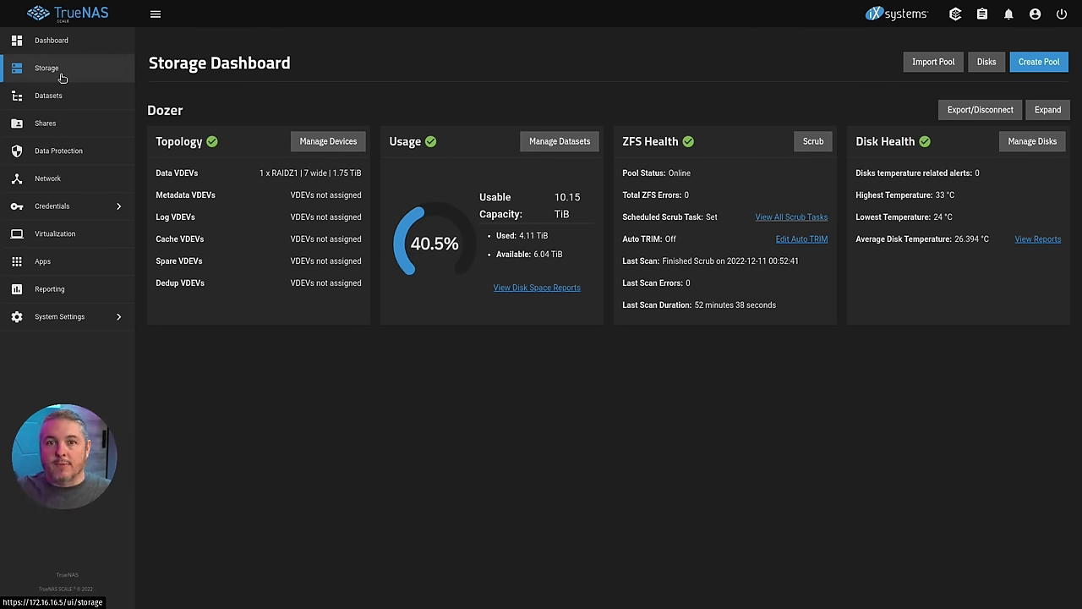
Step: In Datasets, browse ix-applications and LTS_Studio_Computer_Sync, then select LTS_Video_Production and highlight its FILESYSTEM type
left_click(92, 123)
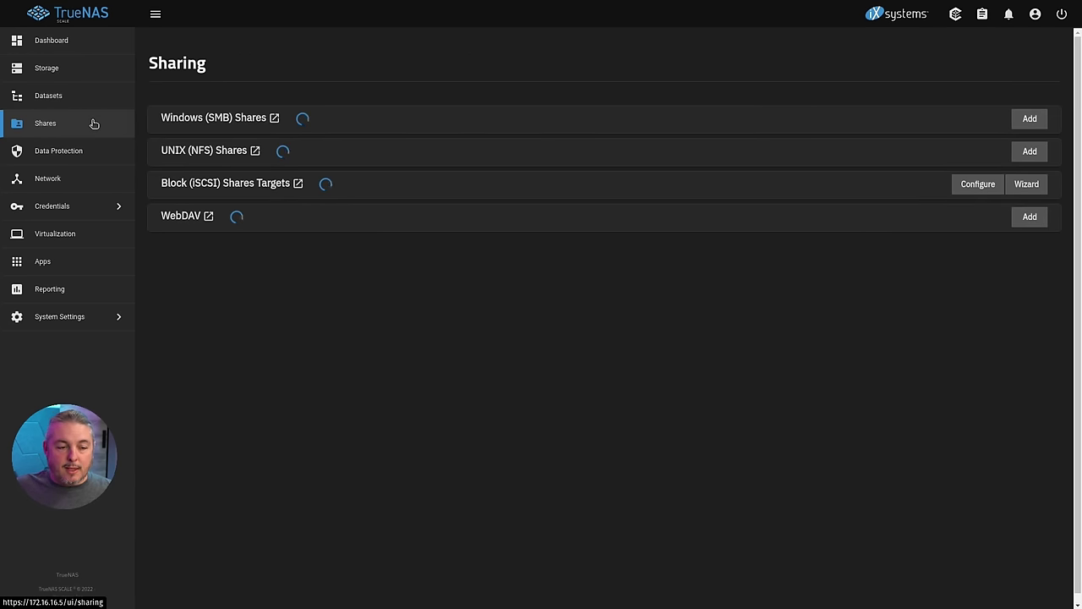
left_click(77, 98)
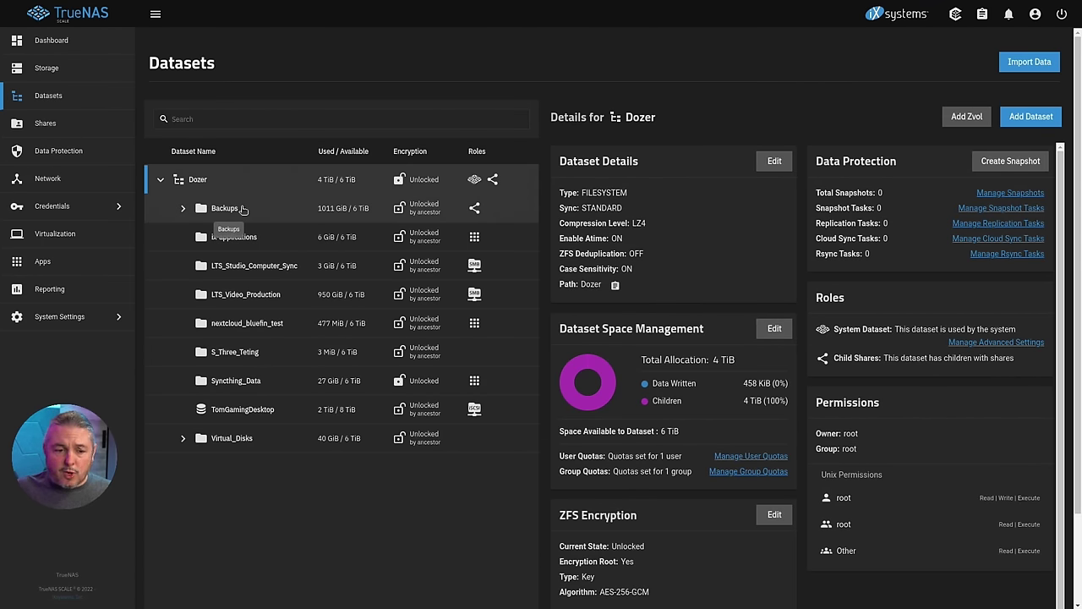
left_click(250, 241)
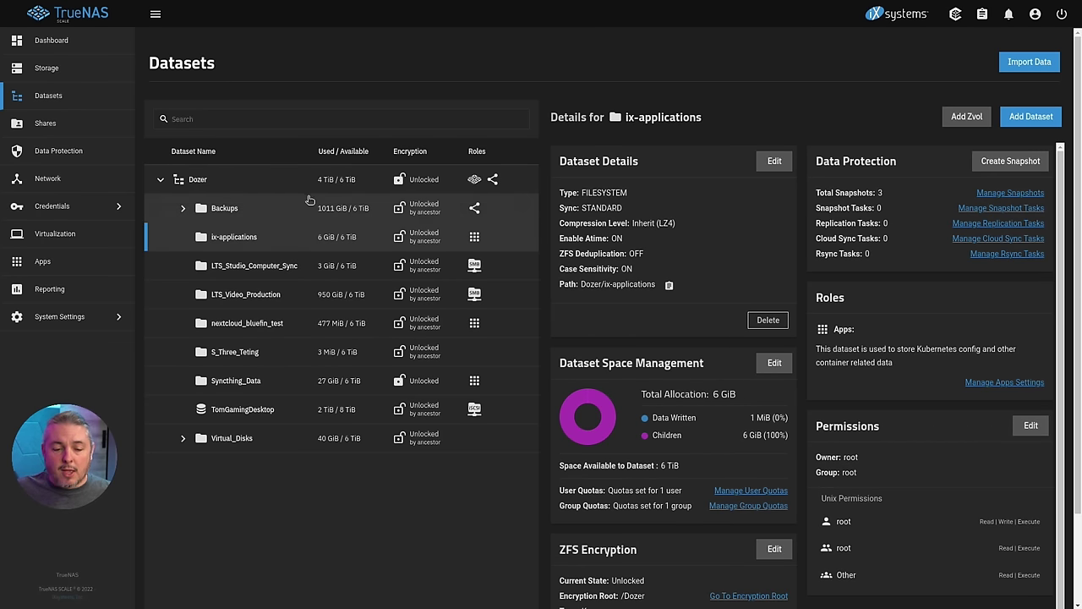
left_click(265, 268)
left_click(264, 294)
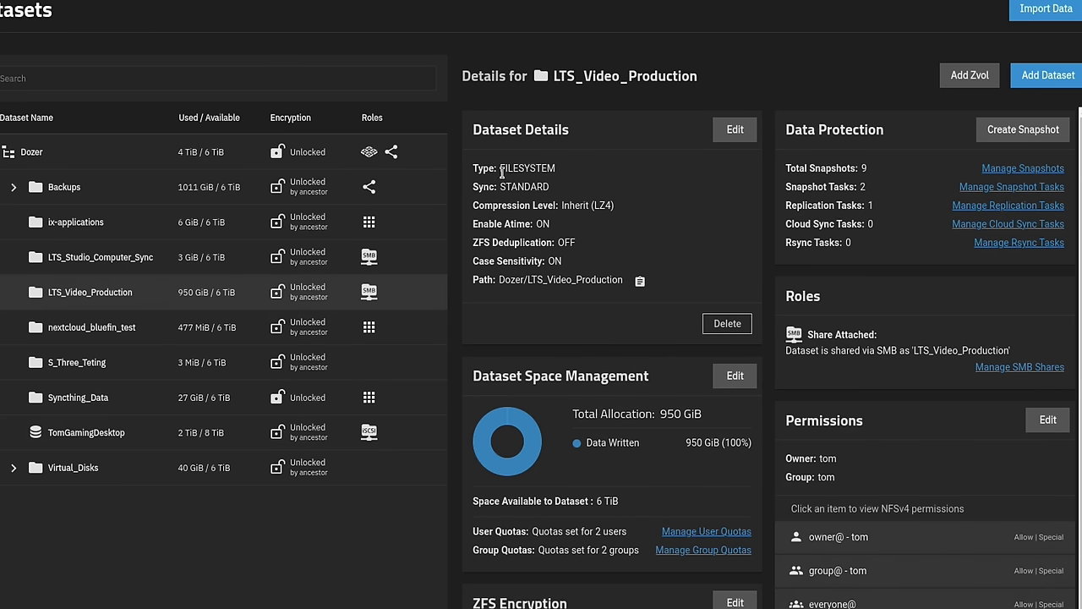
left_click_drag(499, 168, 596, 176)
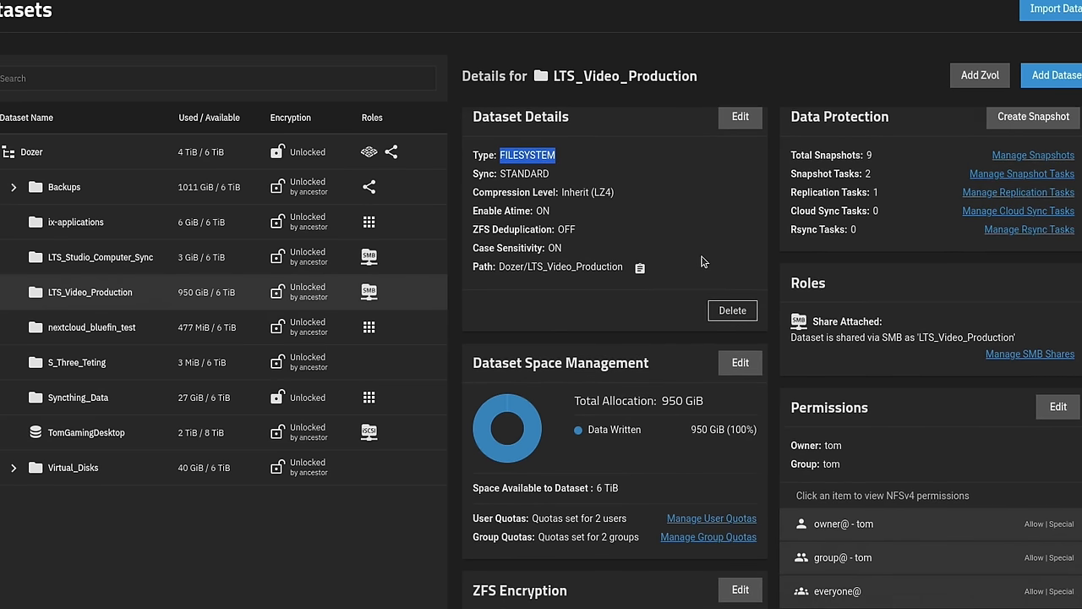
left_click(735, 134)
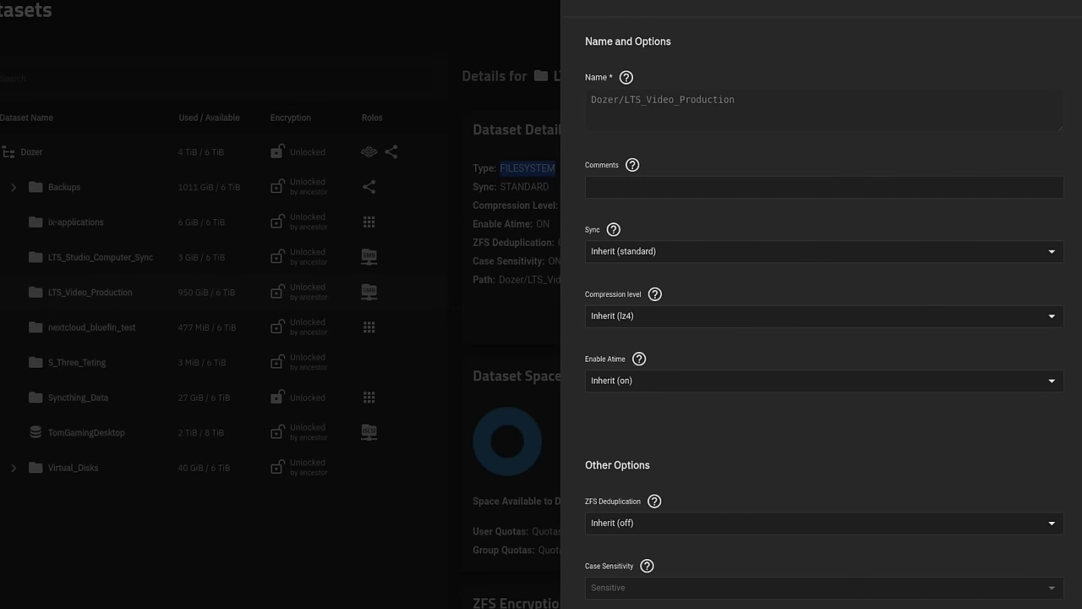
left_click(690, 380)
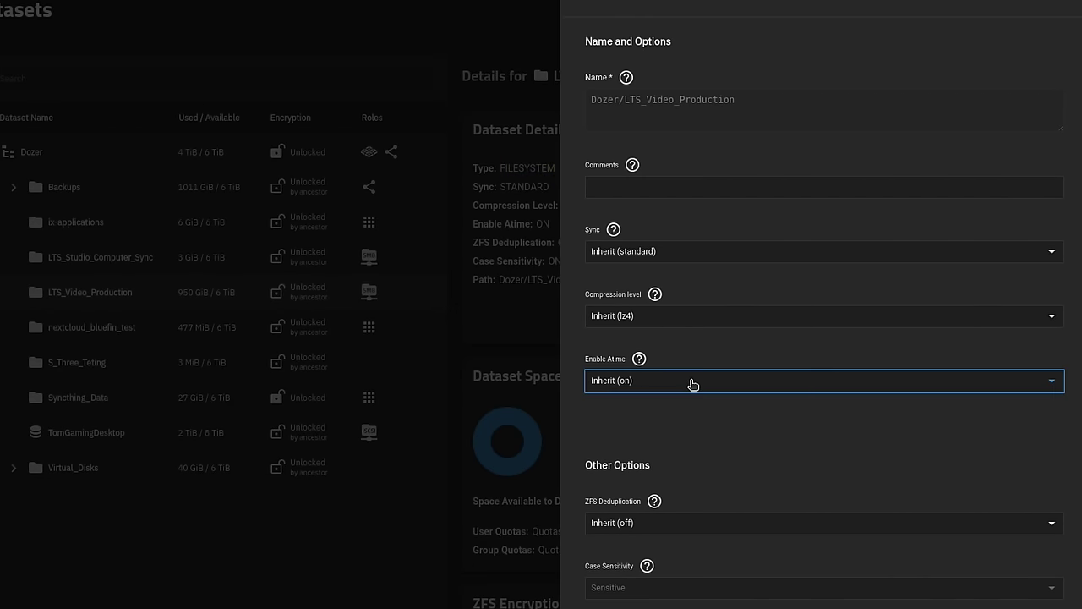
left_click(681, 341)
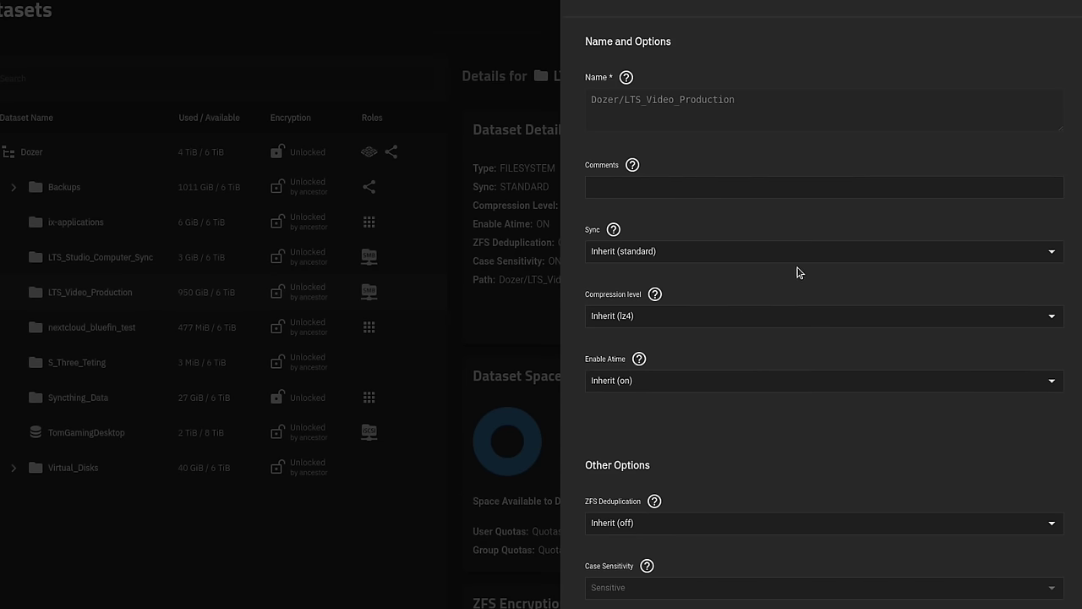
key("Escape")
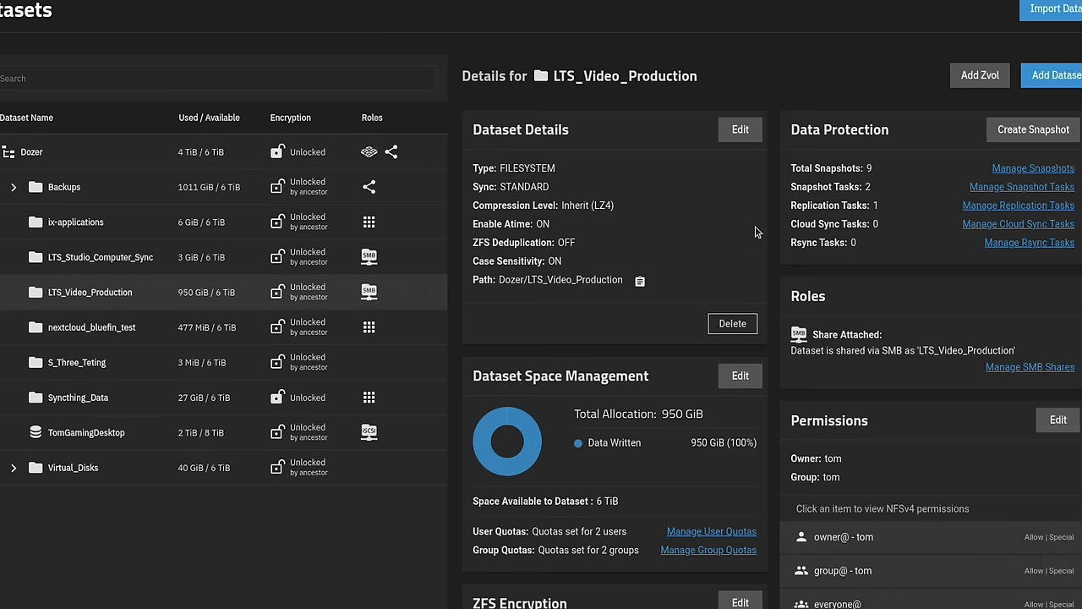
scroll(757, 233, "down", 1)
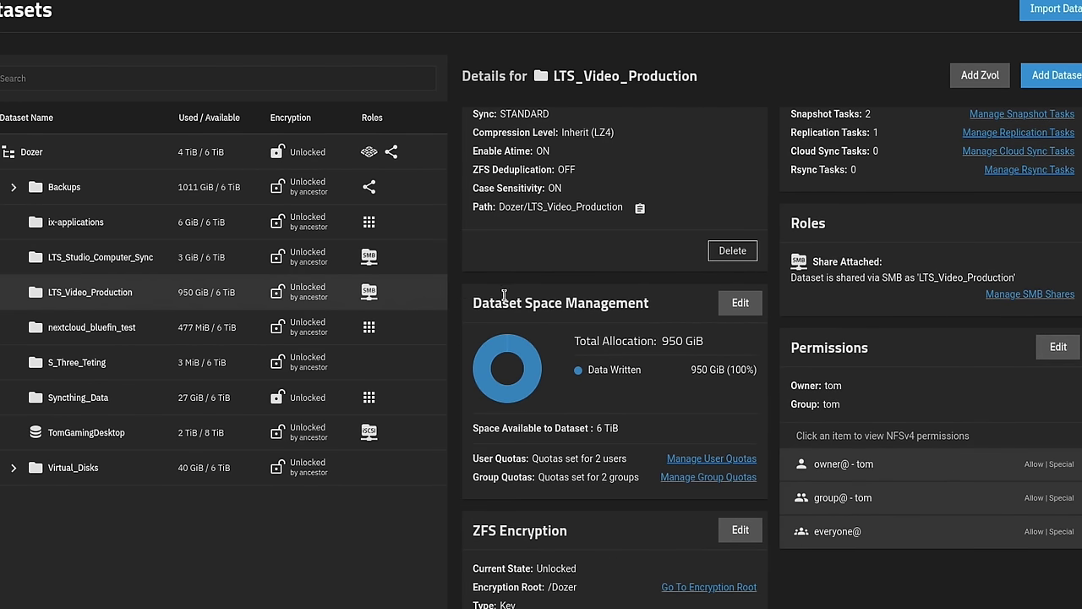
left_click_drag(477, 305, 636, 309)
scroll(638, 308, "down", 2)
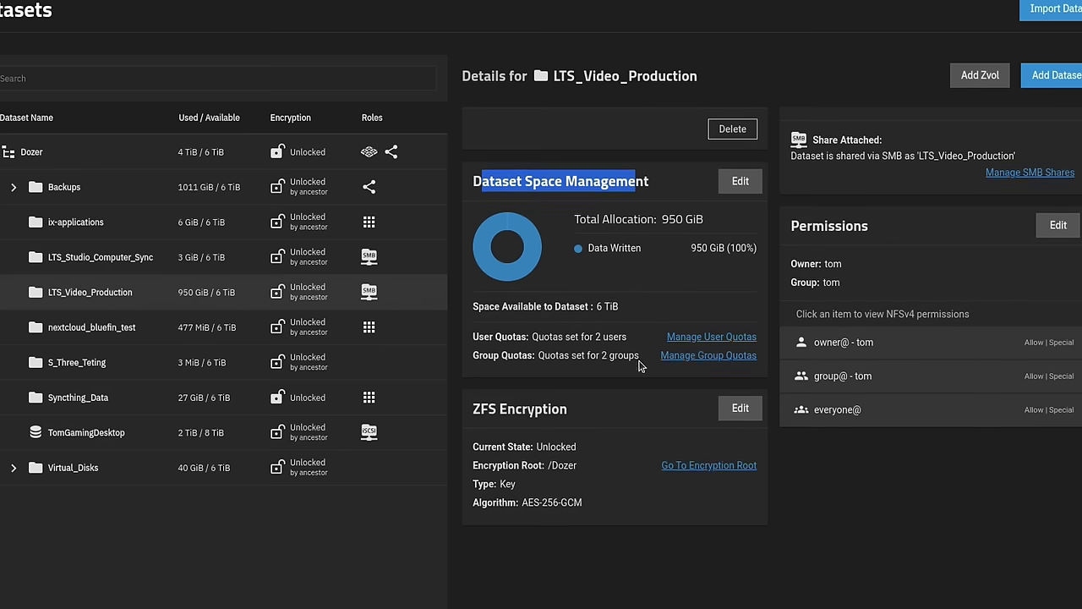
left_click_drag(475, 401, 604, 427)
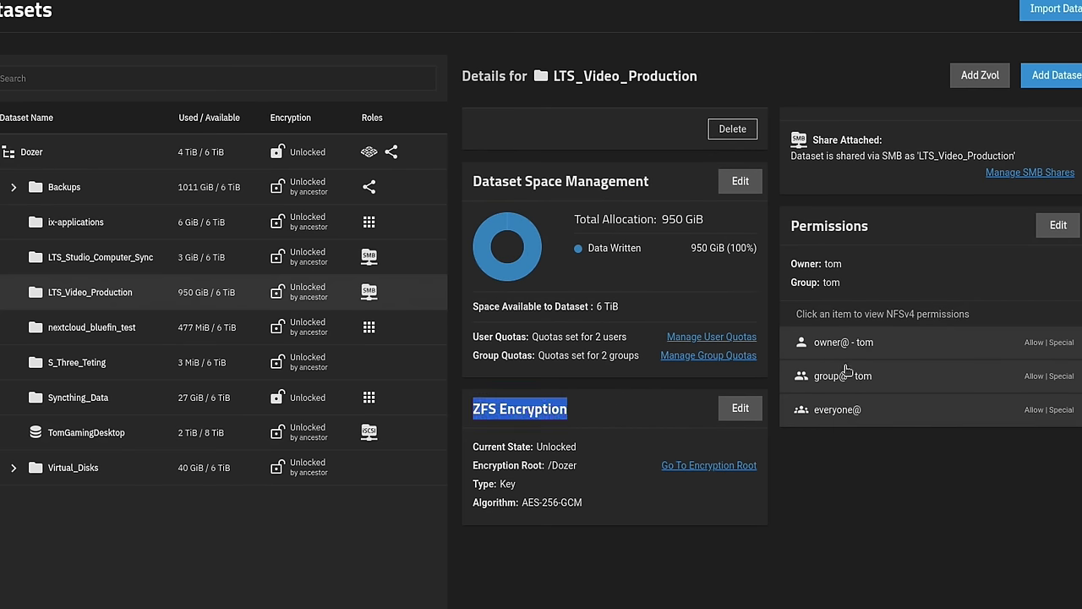
scroll(930, 397, "up", 2)
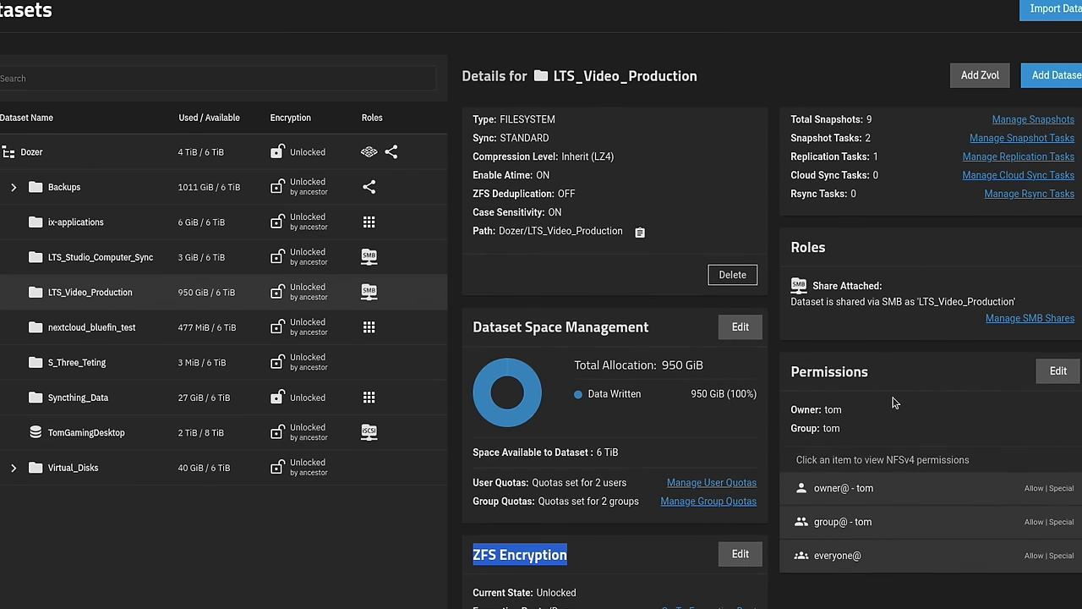
scroll(895, 404, "up", 1)
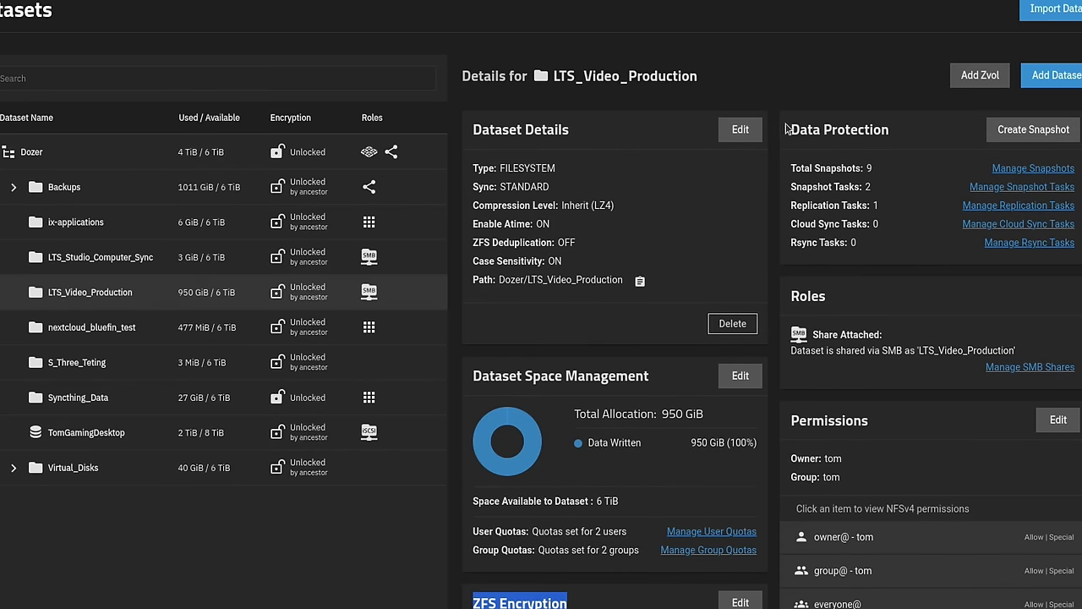
left_click_drag(788, 127, 935, 142)
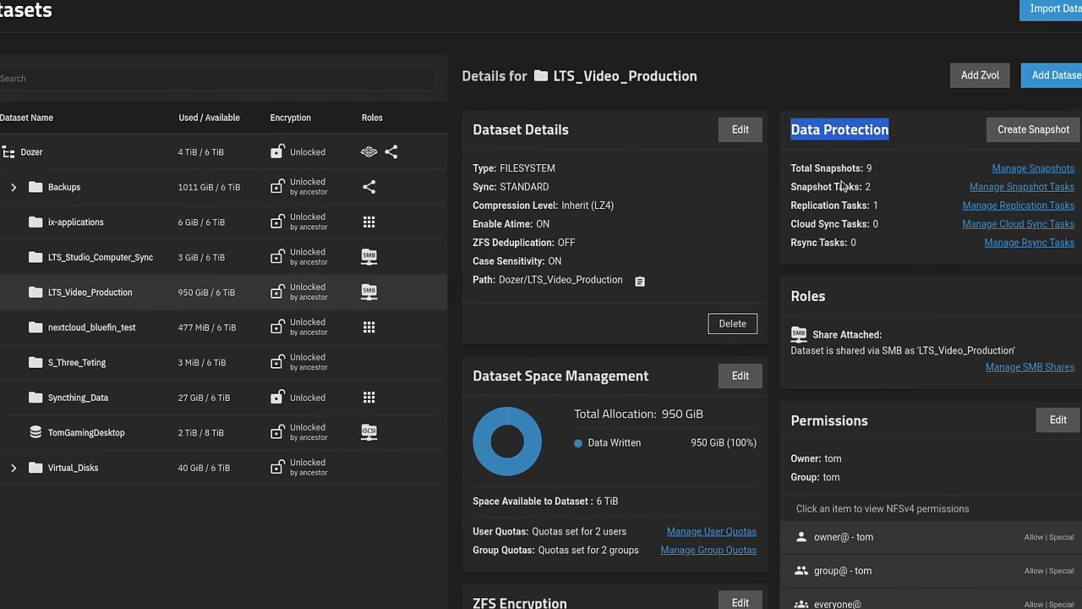
left_click_drag(792, 169, 871, 169)
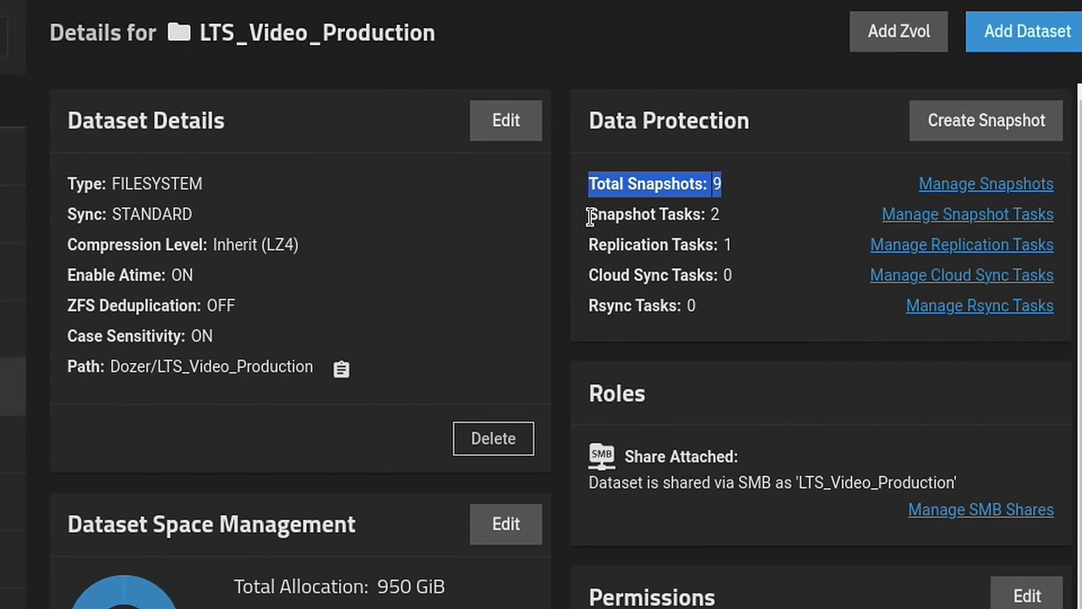
left_click_drag(587, 215, 763, 223)
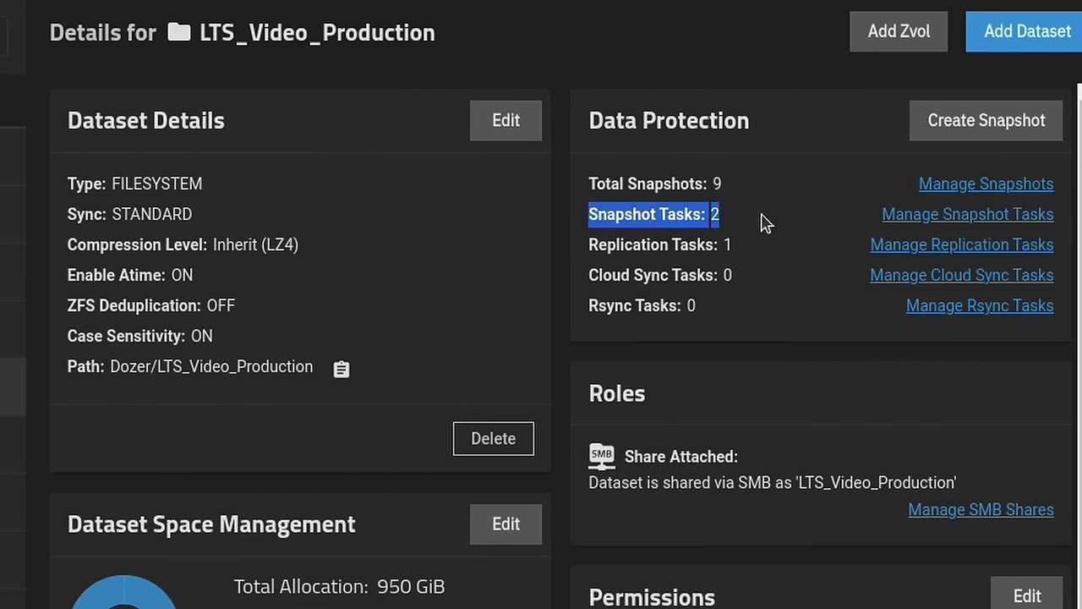
Step: Open the Periodic Snapshot Tasks page and clear the dataset filter to list all five tasks
left_click(976, 215)
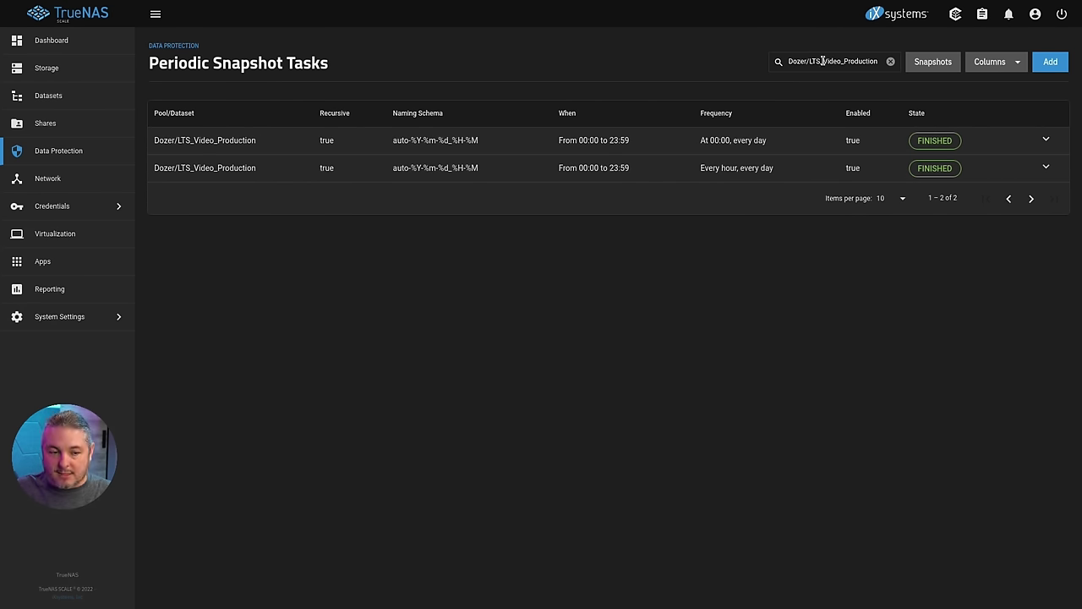
left_click_drag(150, 65, 348, 60)
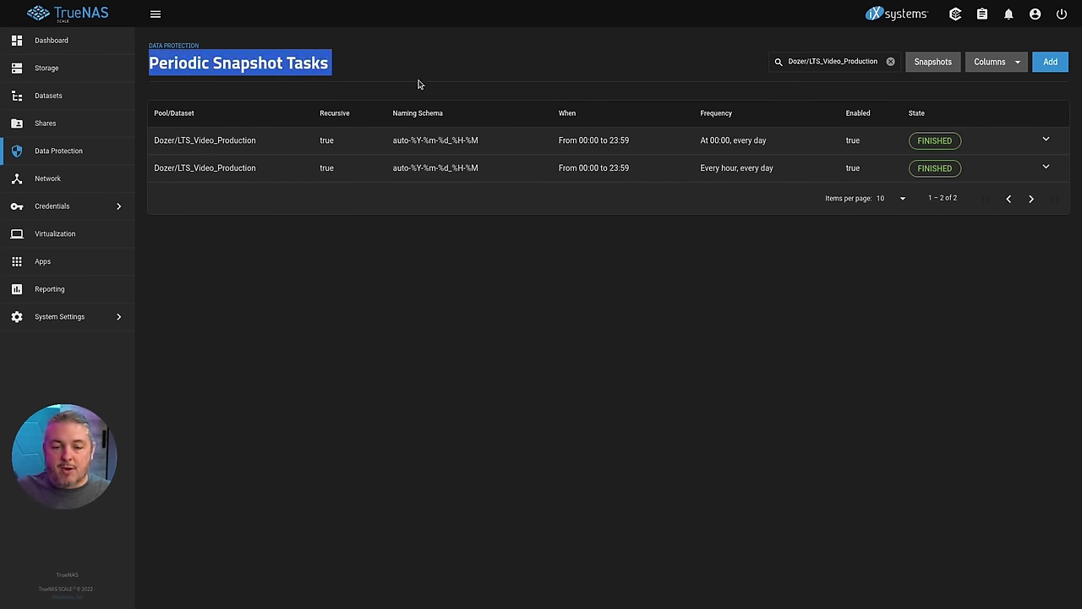
left_click(828, 61)
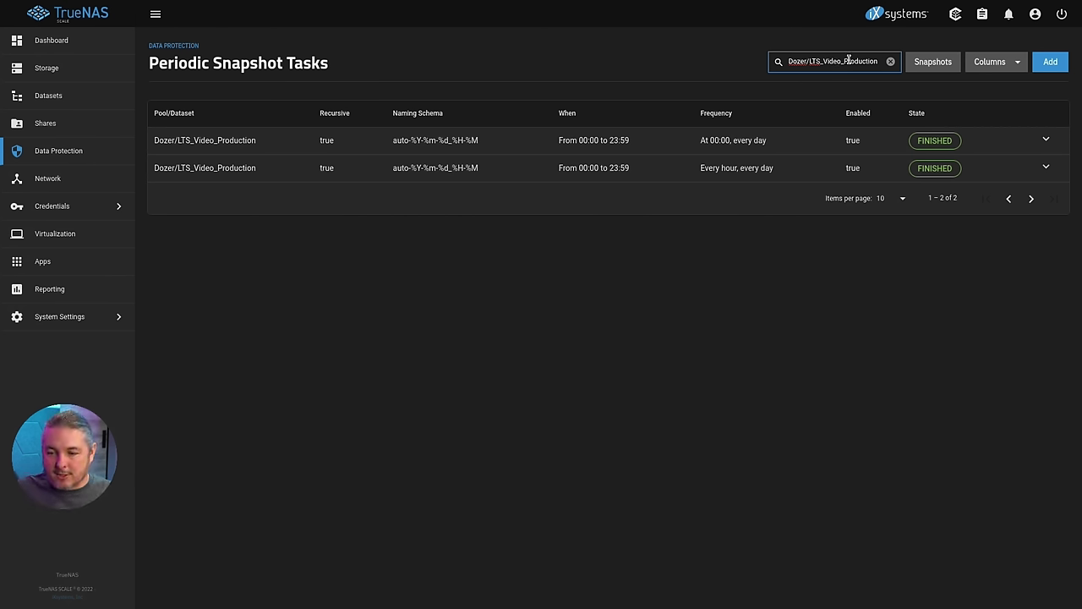
left_click(890, 61)
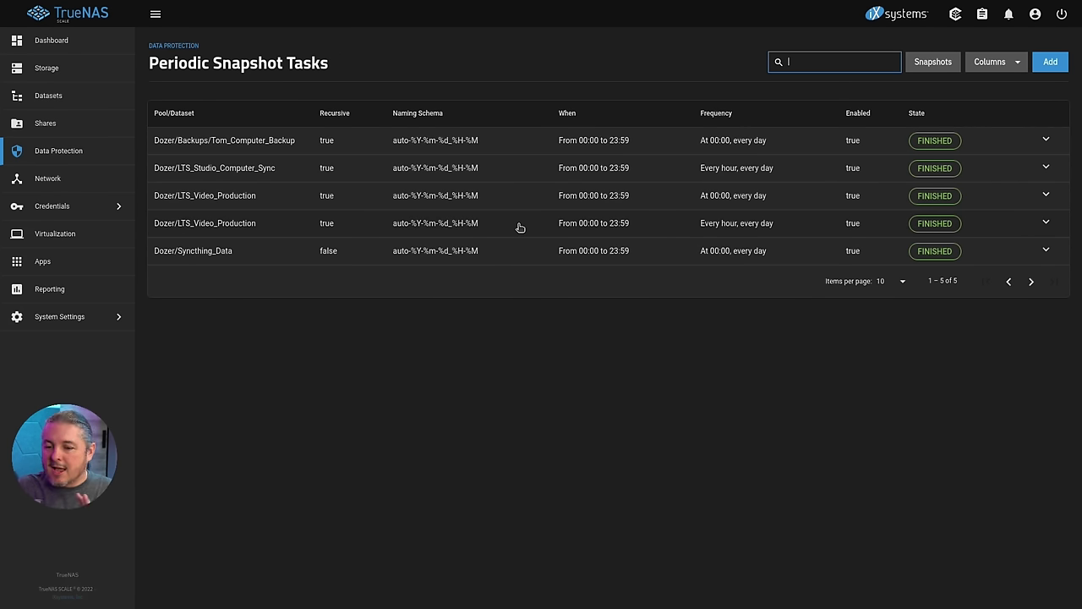
Step: Return to Datasets, highlight the Cloud Sync and replication task counts, and select LTS_Video_Production
left_click(27, 89)
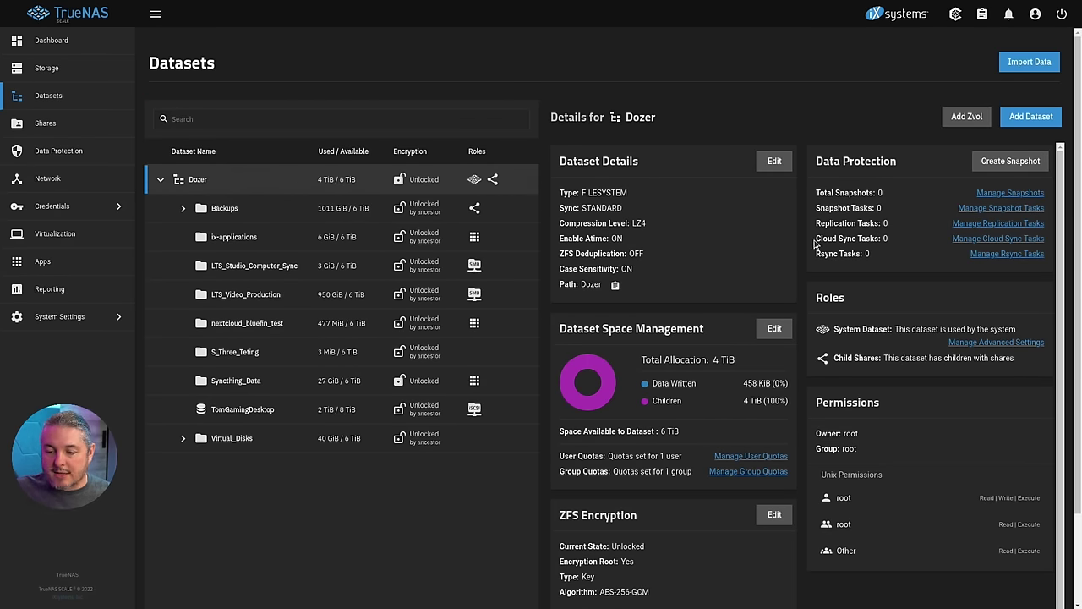
left_click_drag(815, 238, 924, 242)
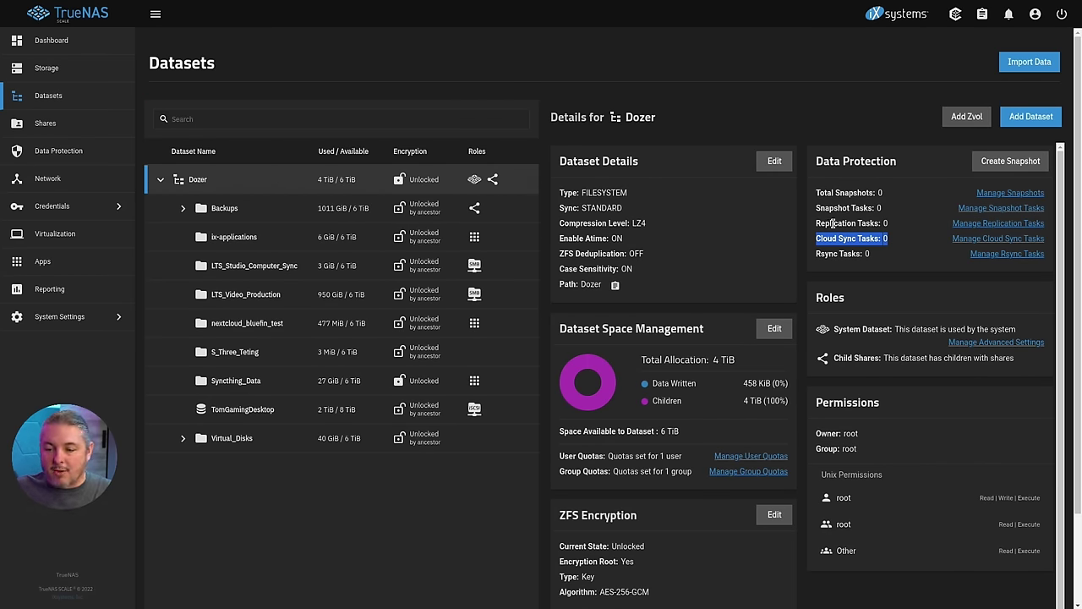
left_click_drag(824, 222, 908, 230)
left_click(906, 230)
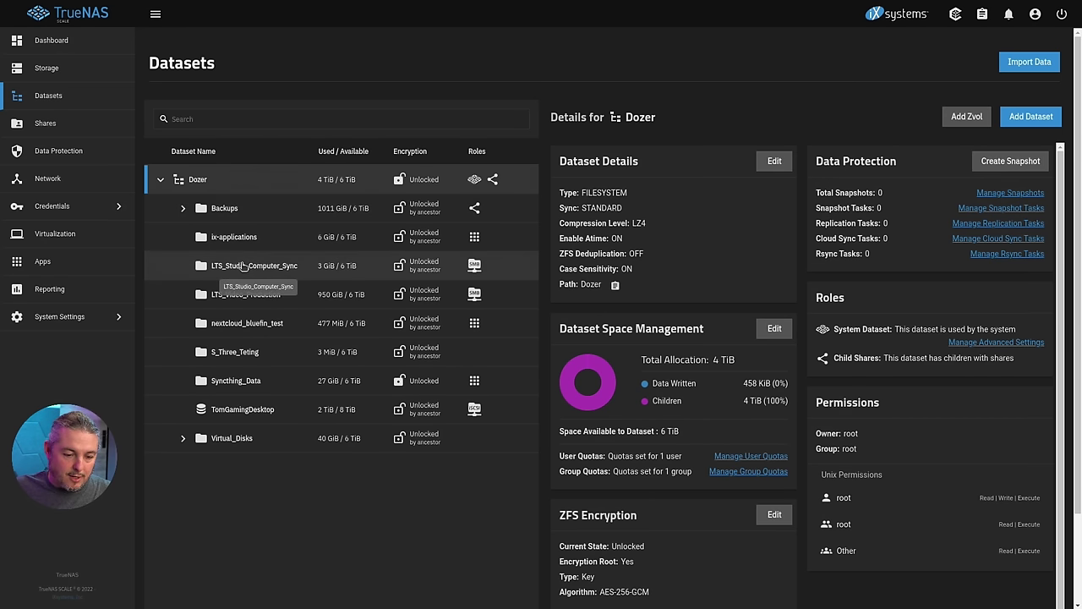
left_click(243, 296)
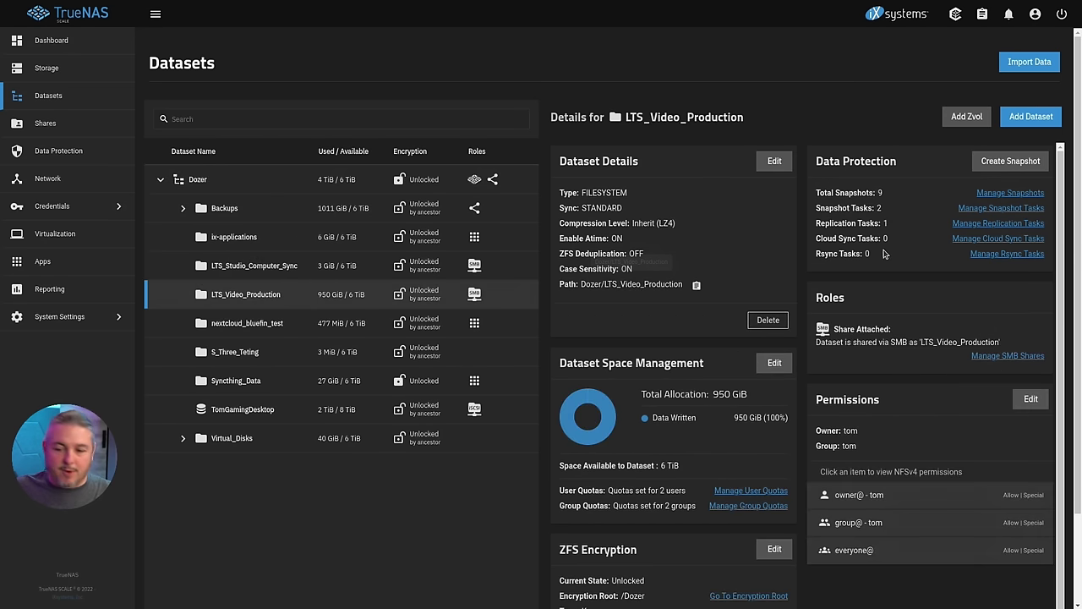
Step: Open all replication tasks, expand Syncthing To Purple and open its Edit Replication Task form
left_click(983, 225)
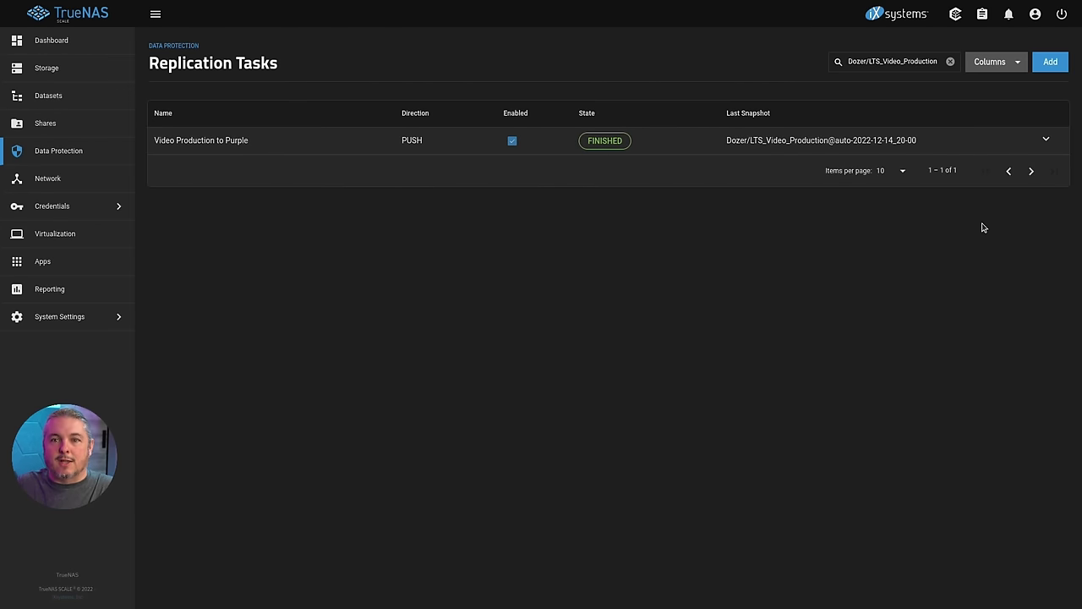
left_click_drag(155, 143, 257, 147)
left_click(951, 63)
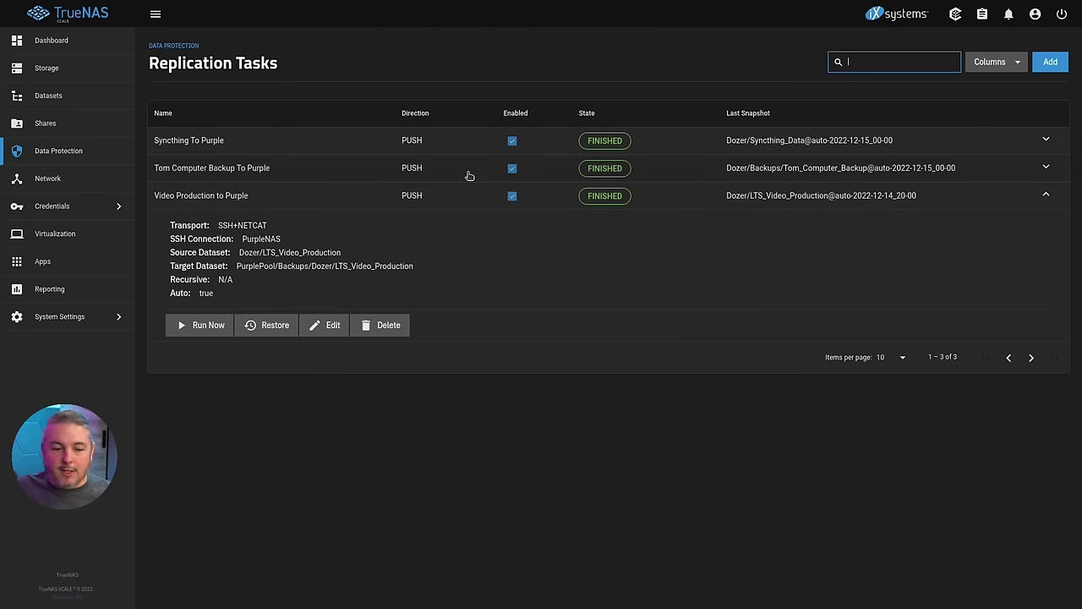
left_click(185, 172)
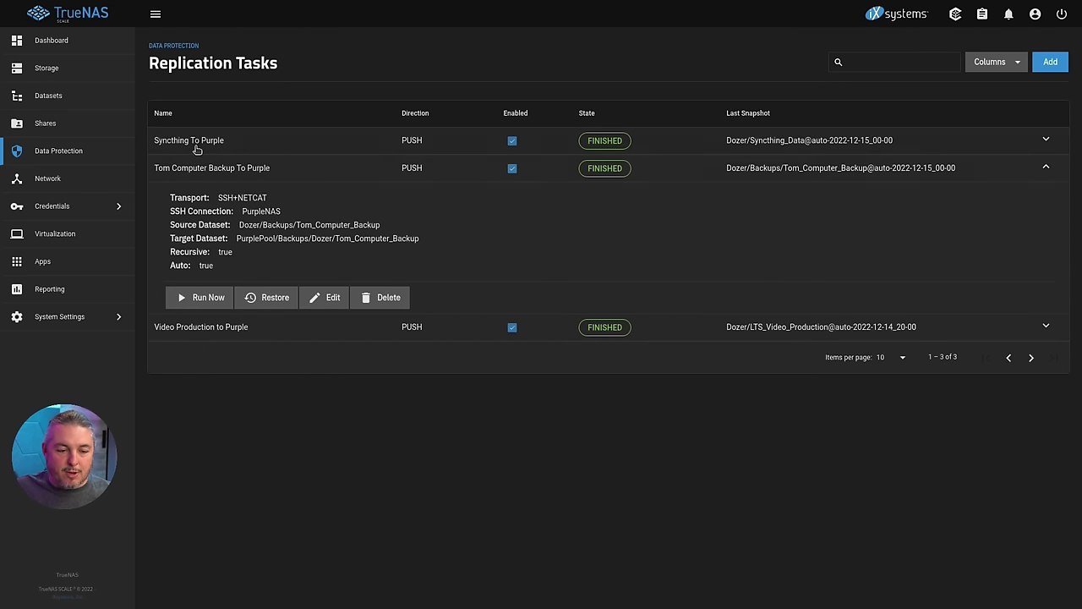
left_click(197, 144)
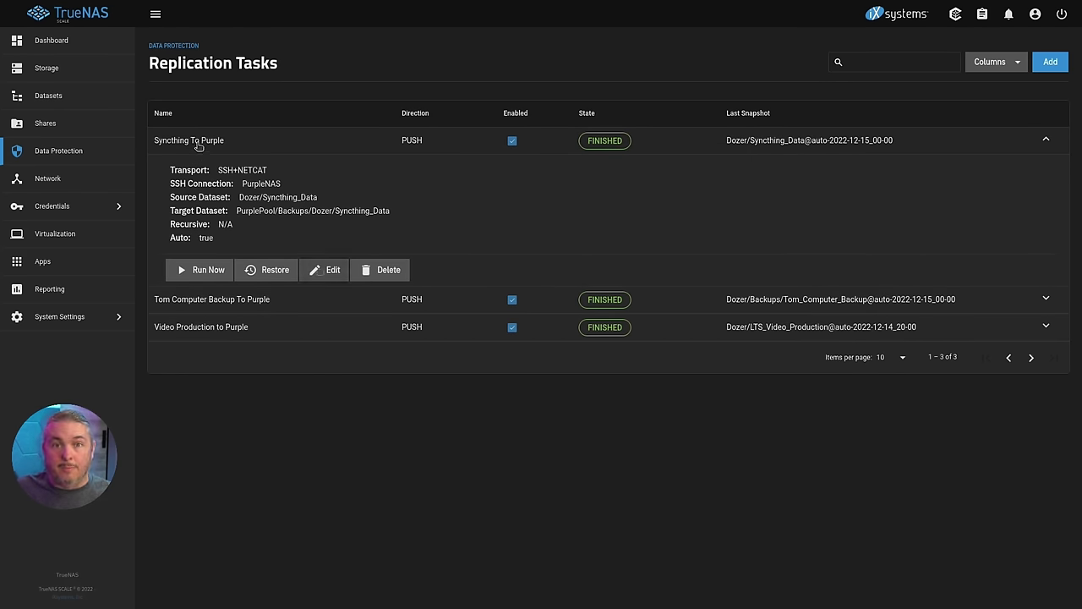
left_click(327, 270)
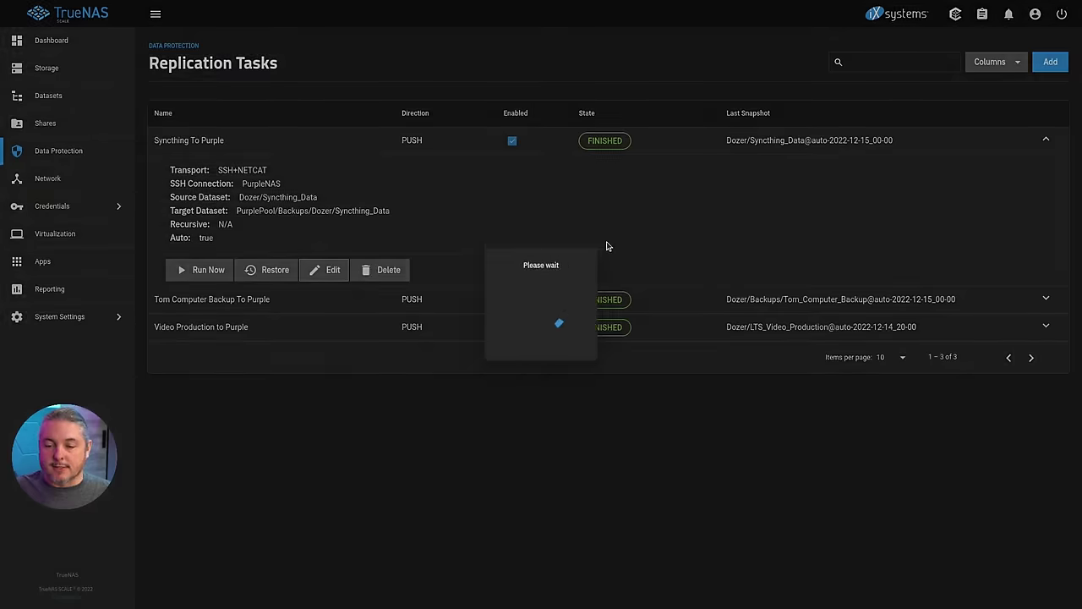
left_click_drag(732, 137, 695, 137)
key("Right")
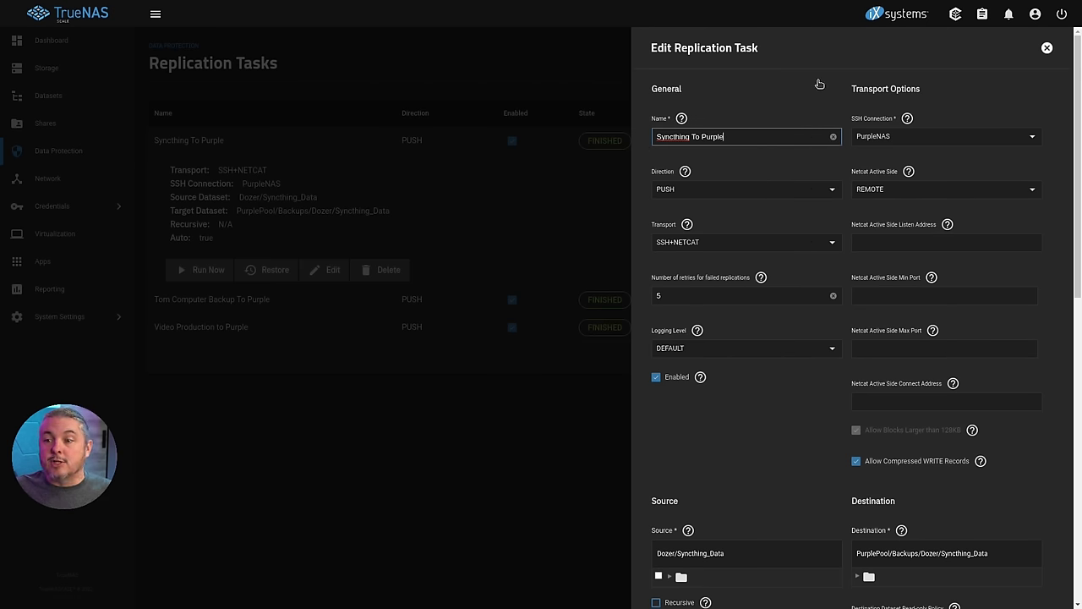
Step: Close the Edit Replication Task form without saving, back on the Replication Tasks list
left_click(1047, 48)
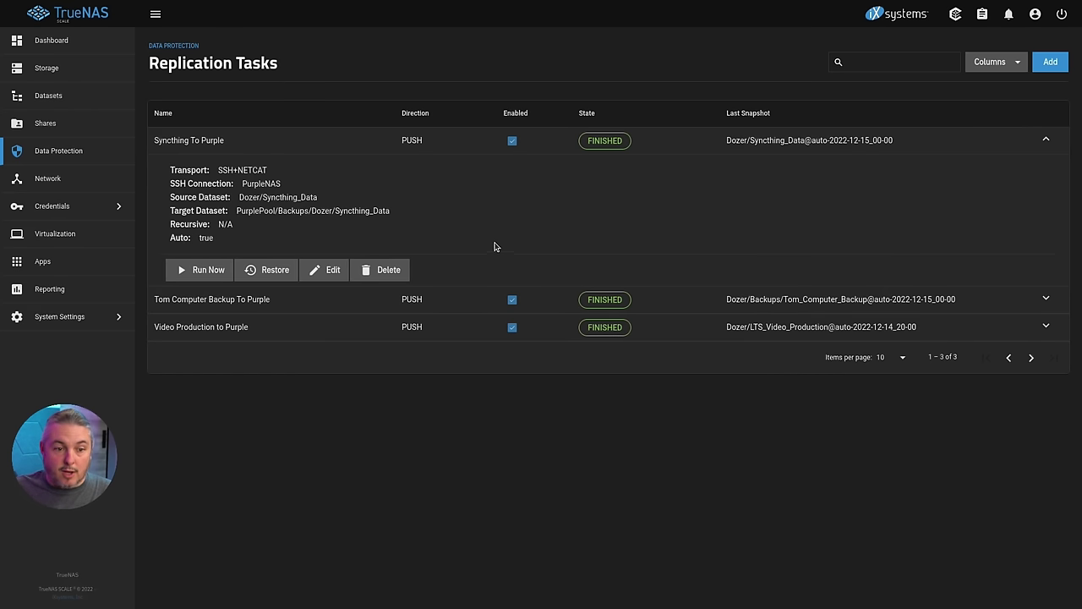
left_click_drag(150, 64, 305, 71)
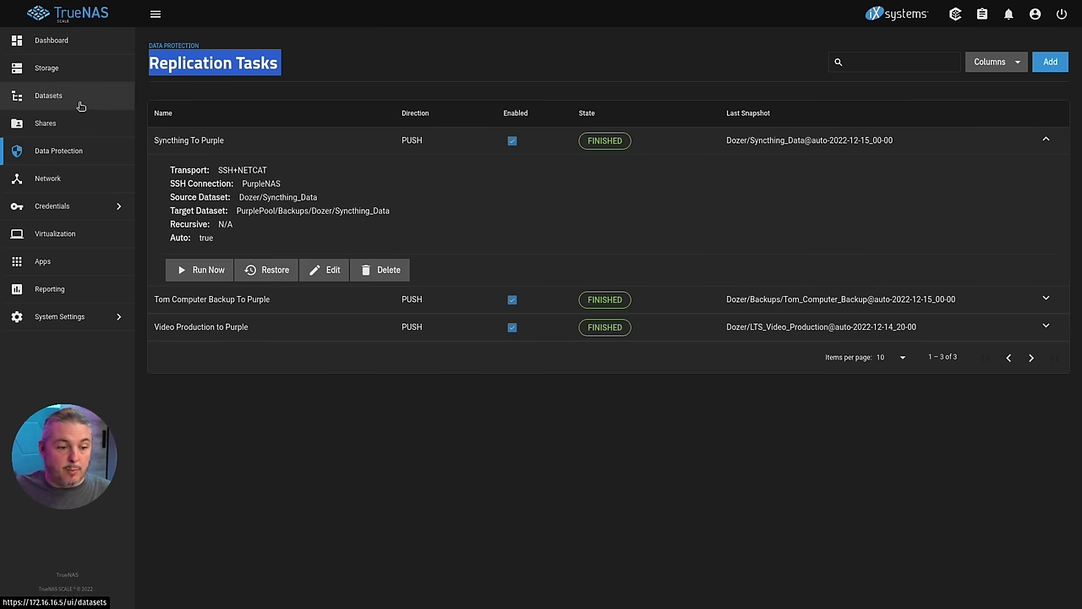
Step: Go from Network to Data Protection to see the scrub, snapshot and replication tasks
left_click(80, 182)
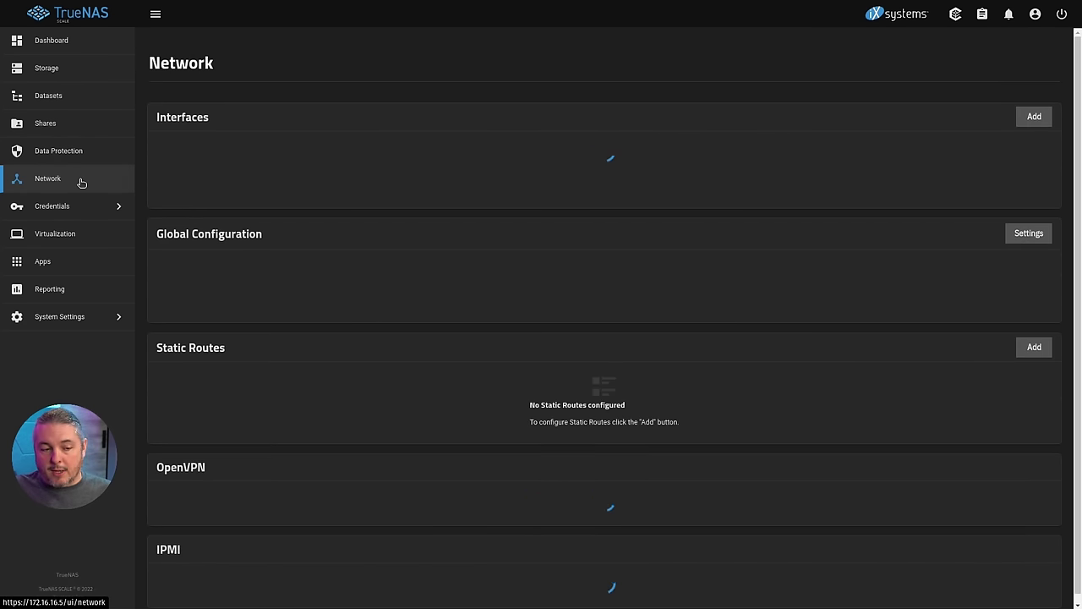
left_click(77, 153)
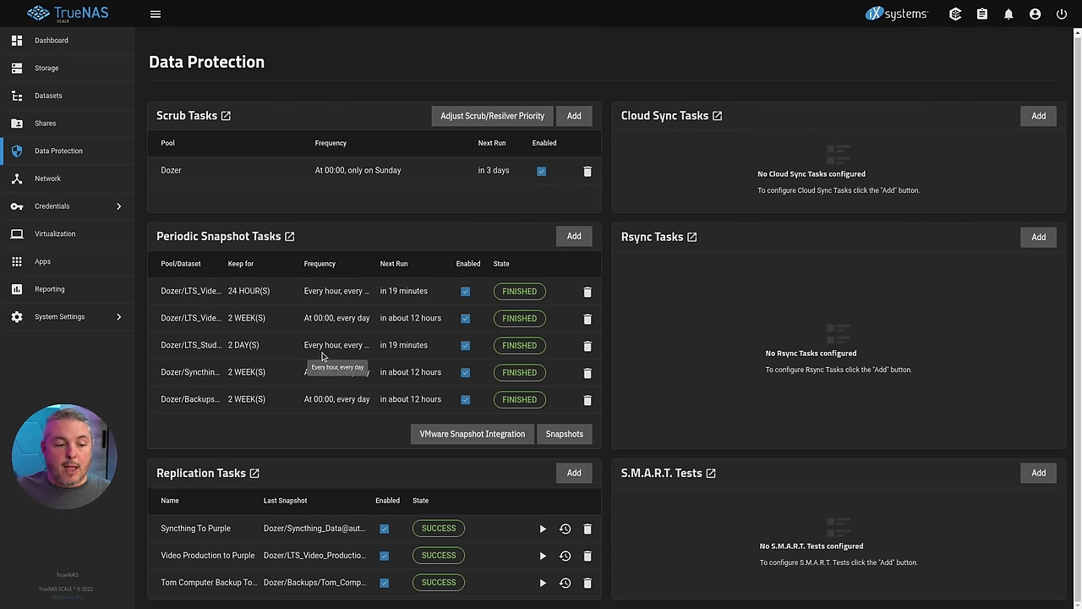
Step: Go to Credentials > Users and search the list for lts
left_click(95, 208)
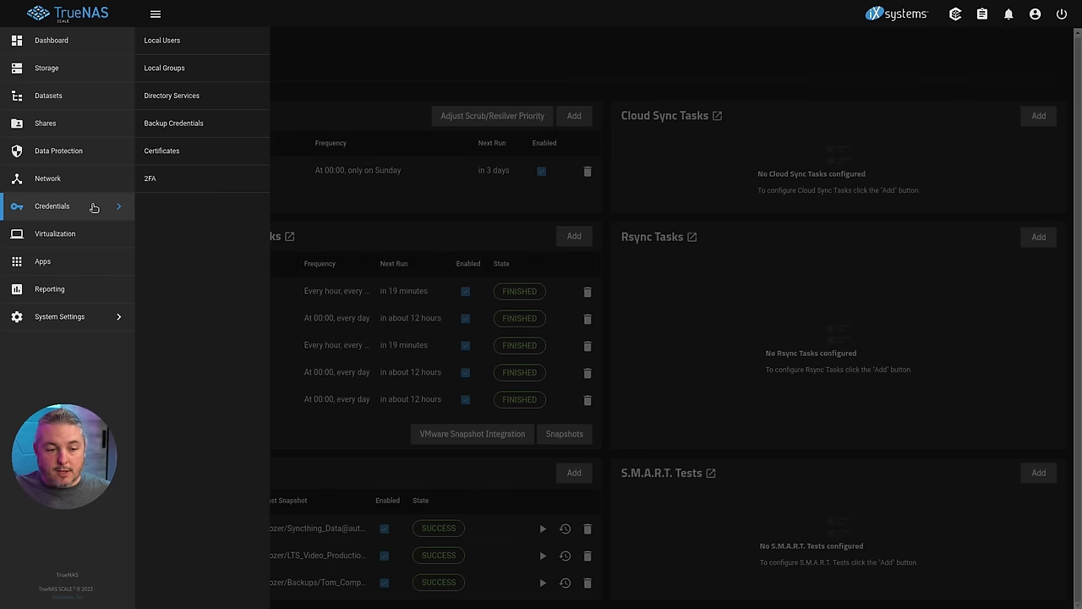
left_click(214, 40)
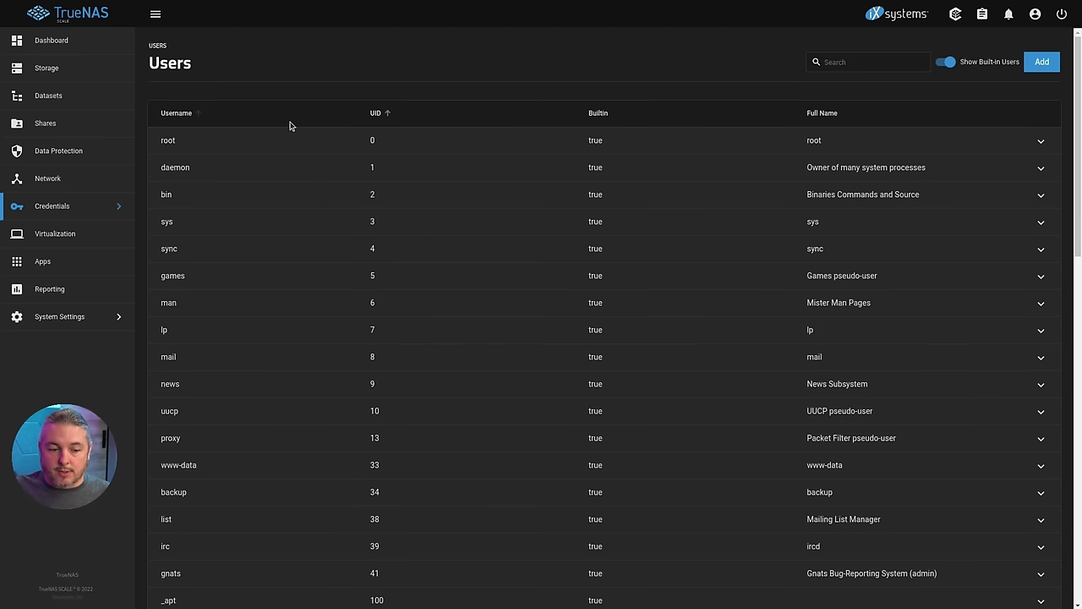
left_click(853, 62)
type("lts")
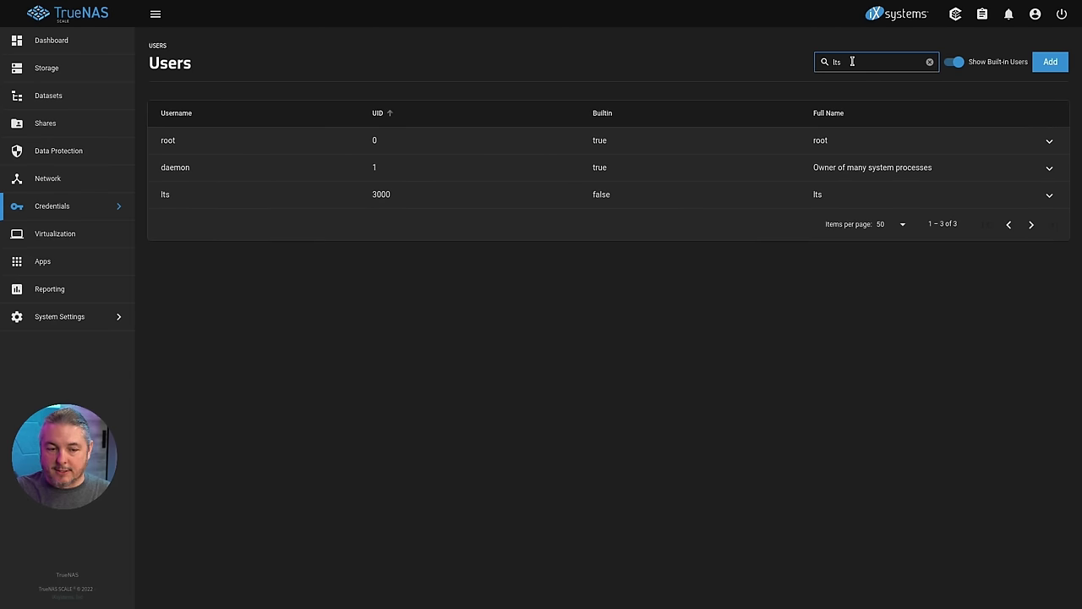
Step: Expand user lts, open its edit form and view the Auxiliary Groups options
left_click(1049, 195)
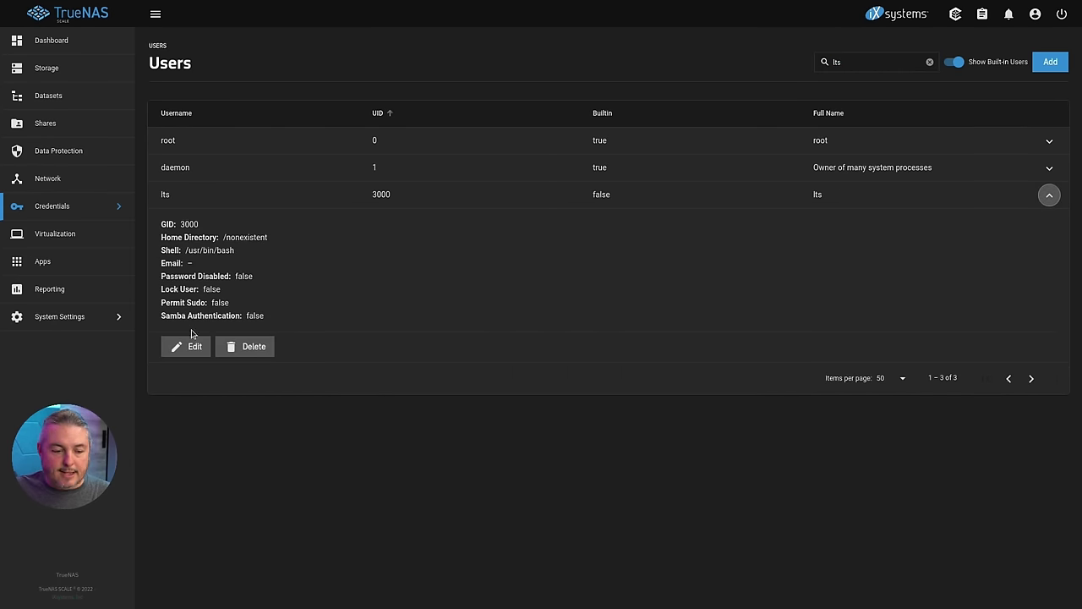
left_click(184, 346)
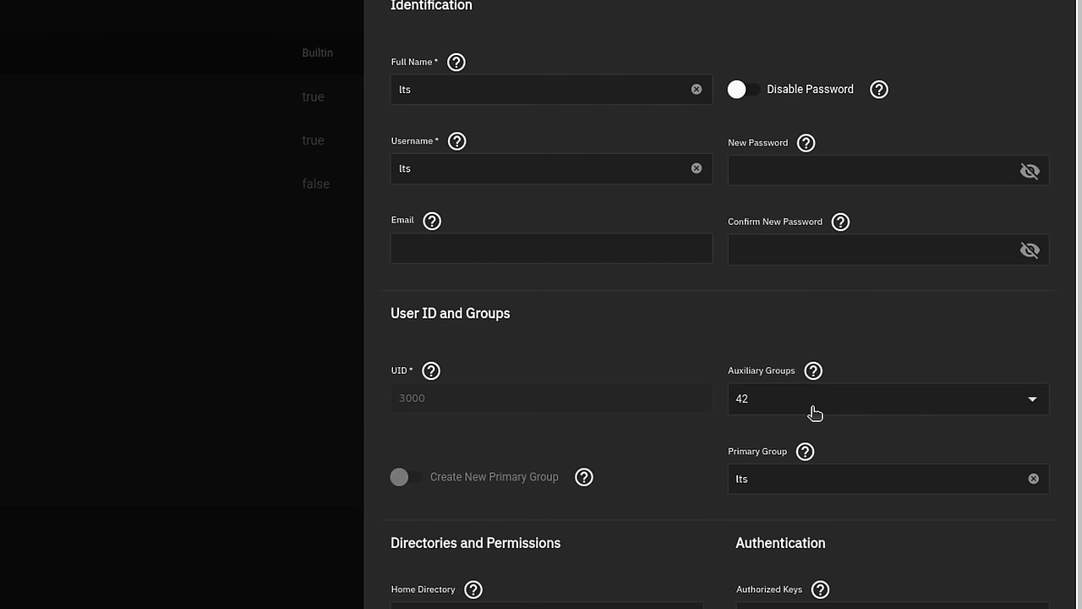
scroll(814, 412, "down", 3)
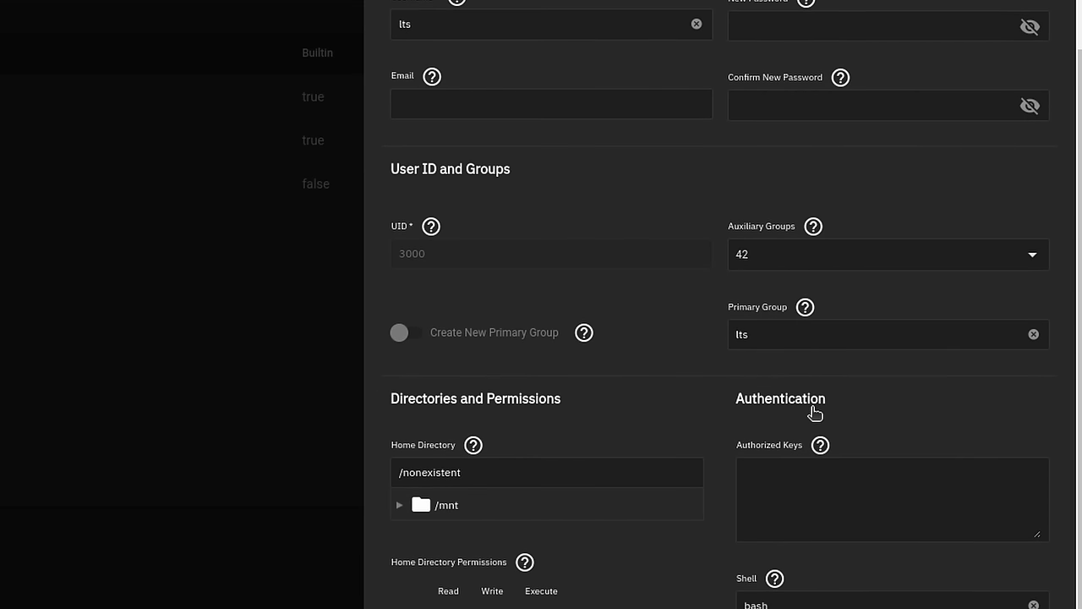
left_click(882, 254)
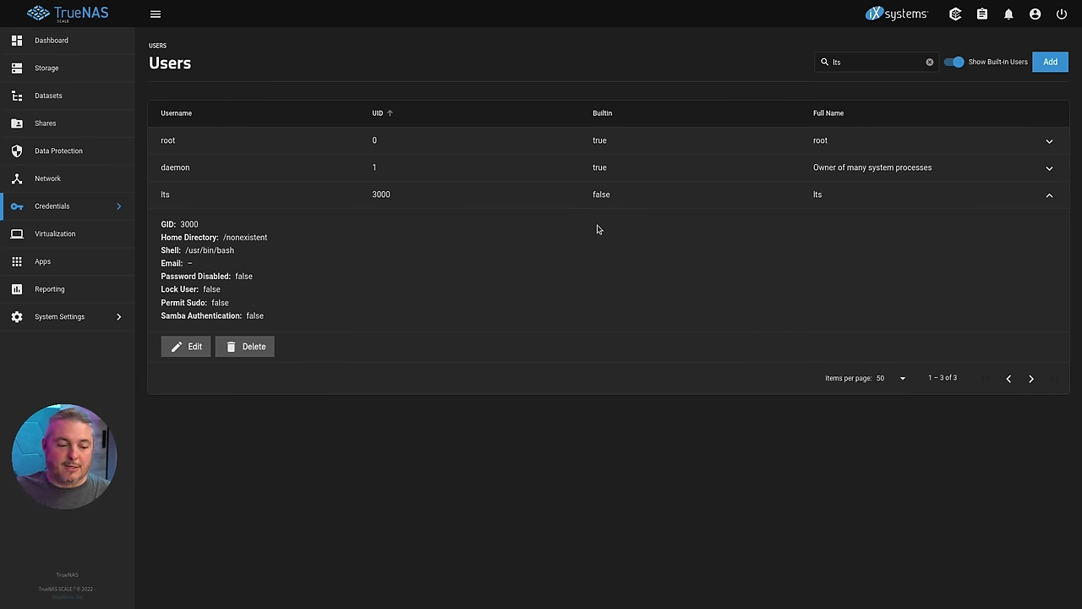
Step: In Virtualization, expand MINIO_S3_Test, scroll through its settings and close them unchanged
left_click(77, 237)
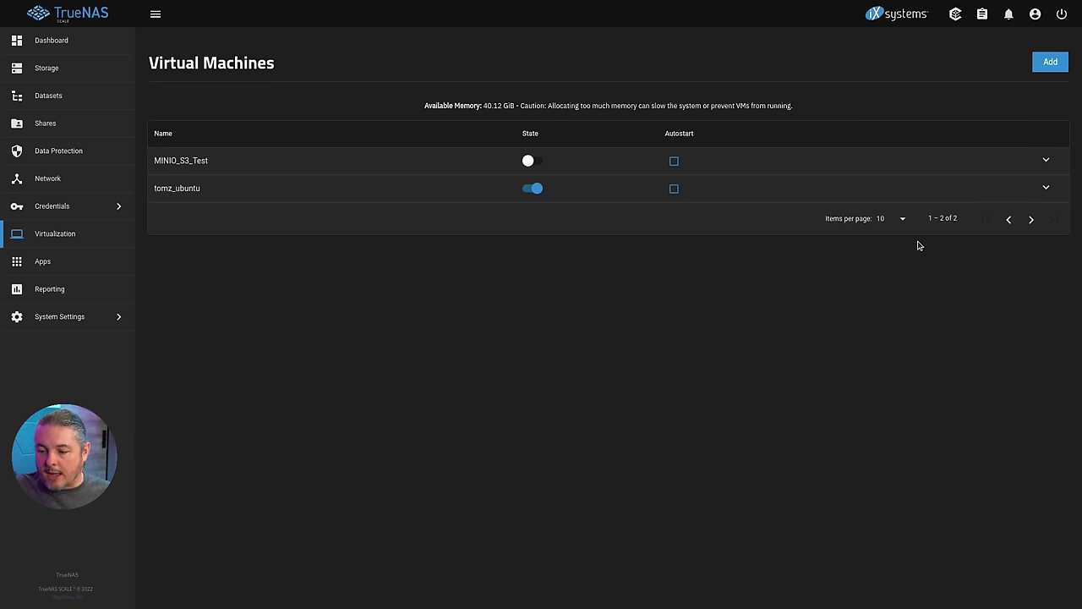
left_click(1045, 162)
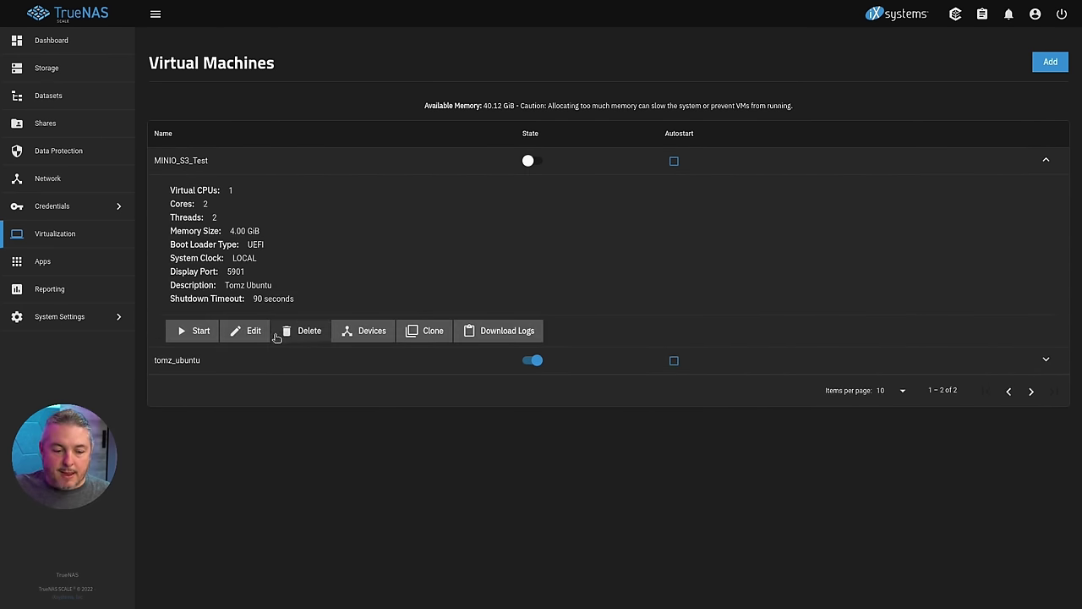
left_click(252, 331)
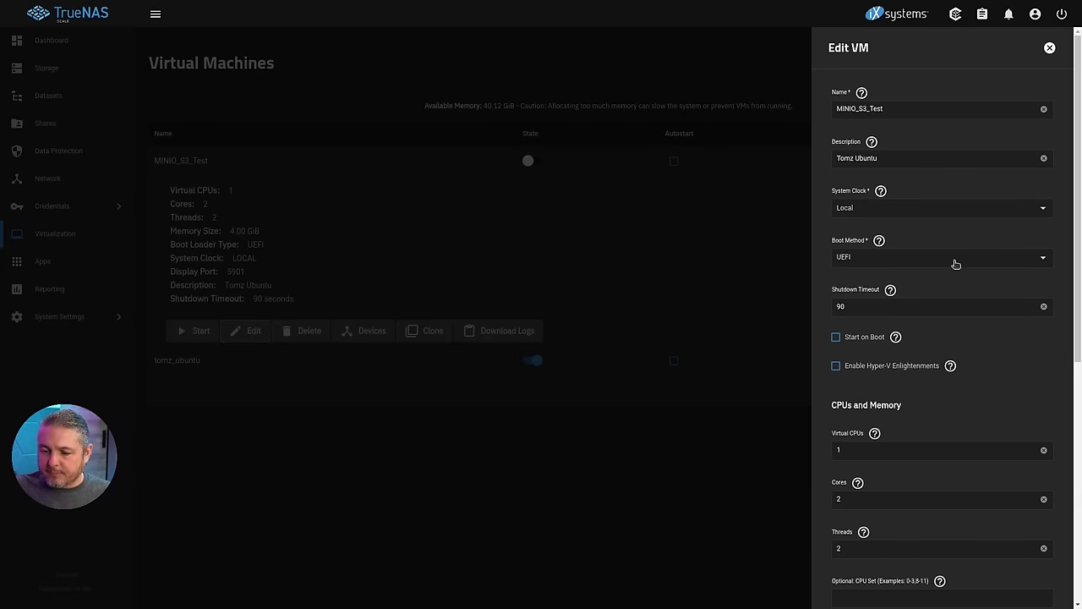
scroll(952, 266, "down", 5)
scroll(949, 301, "up", 5)
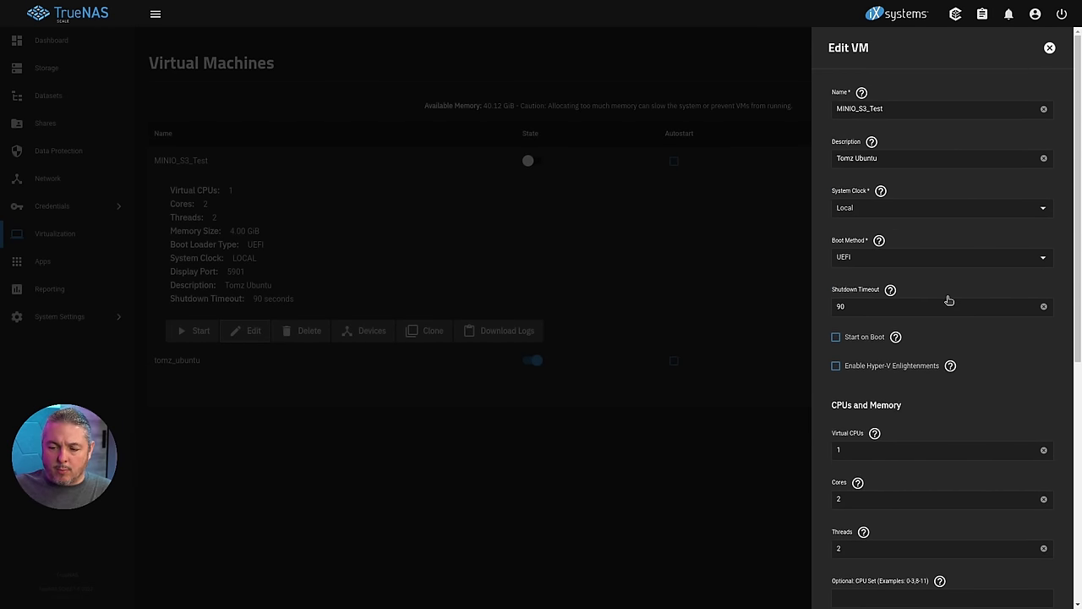
scroll(948, 300, "down", 1)
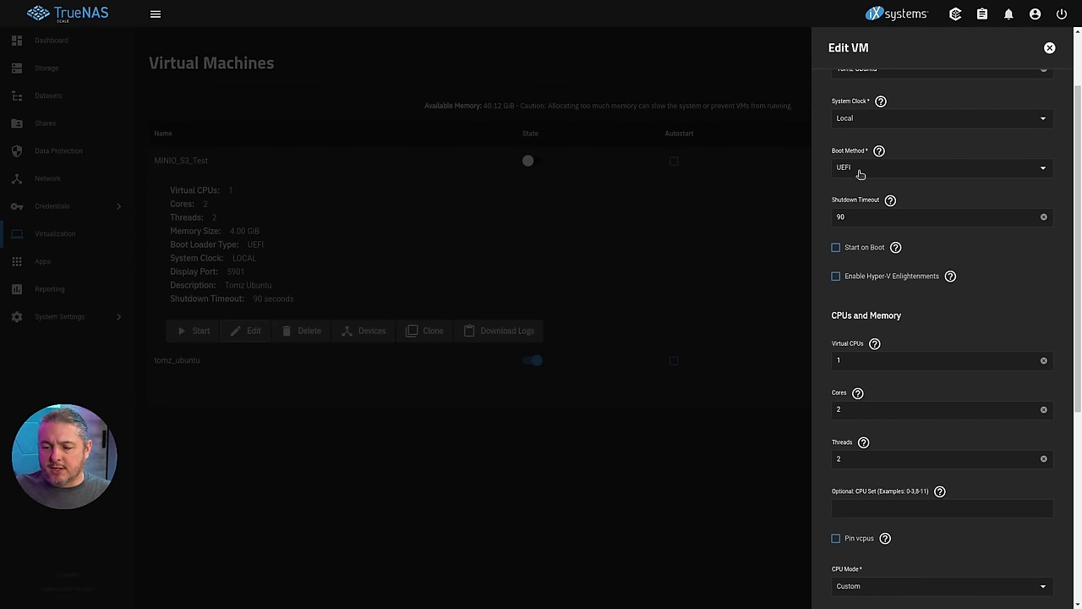
scroll(947, 169, "down", 1)
left_click(1049, 47)
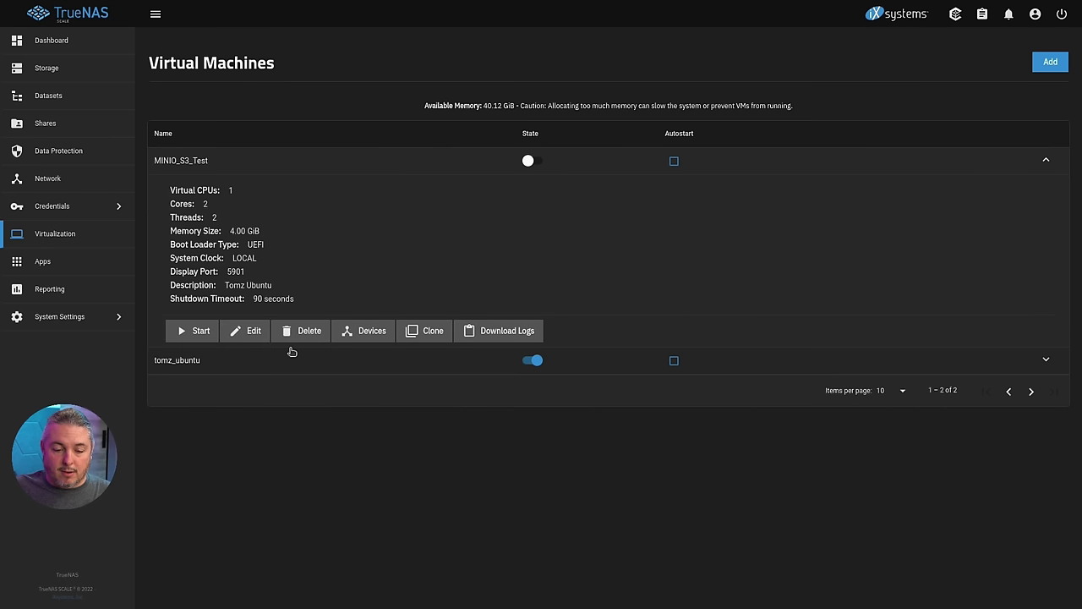
Step: Add a USB Passthrough Device to MINIO_S3_Test with controller ehci and device usb_1_3 Hub
left_click(370, 335)
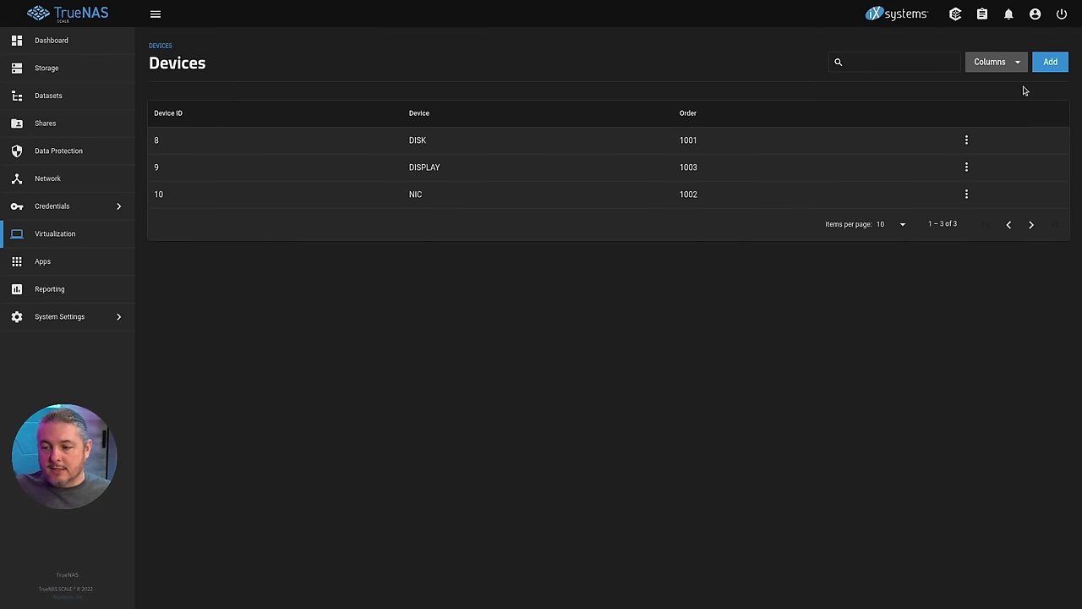
left_click(1050, 61)
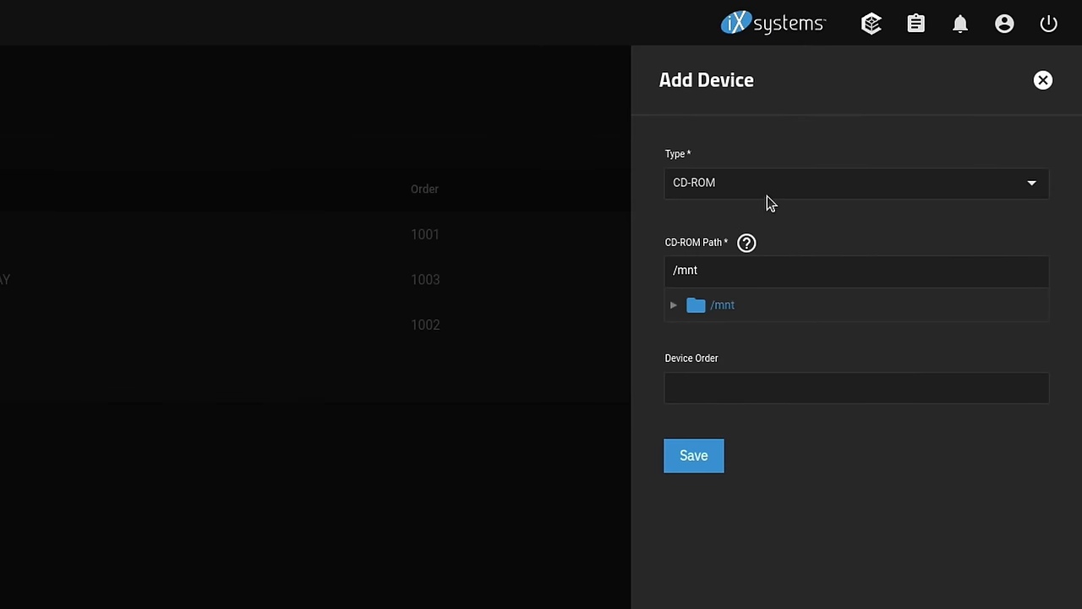
left_click(766, 192)
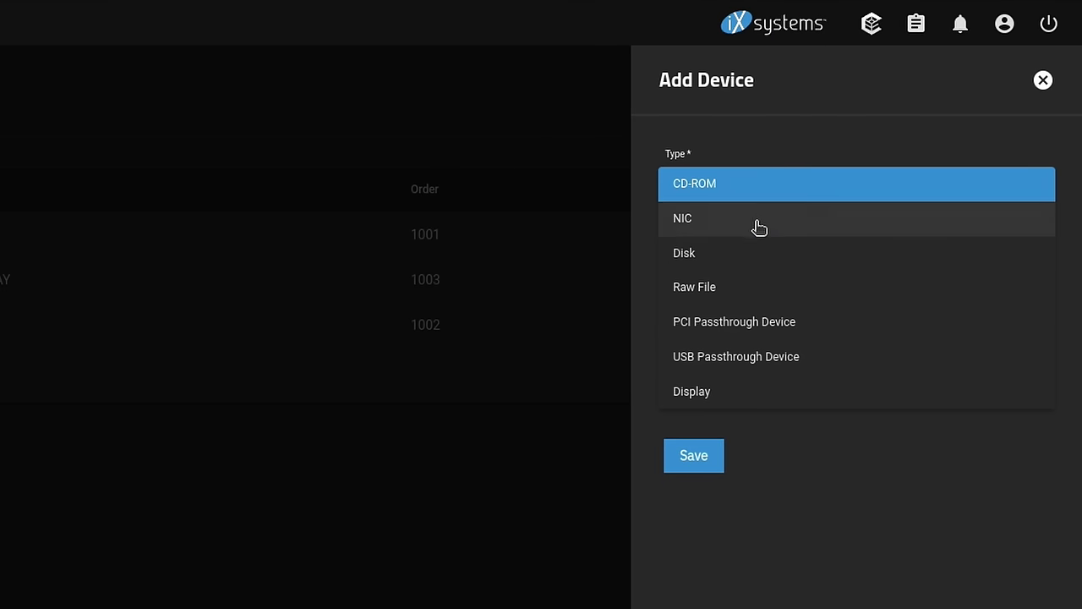
left_click(738, 355)
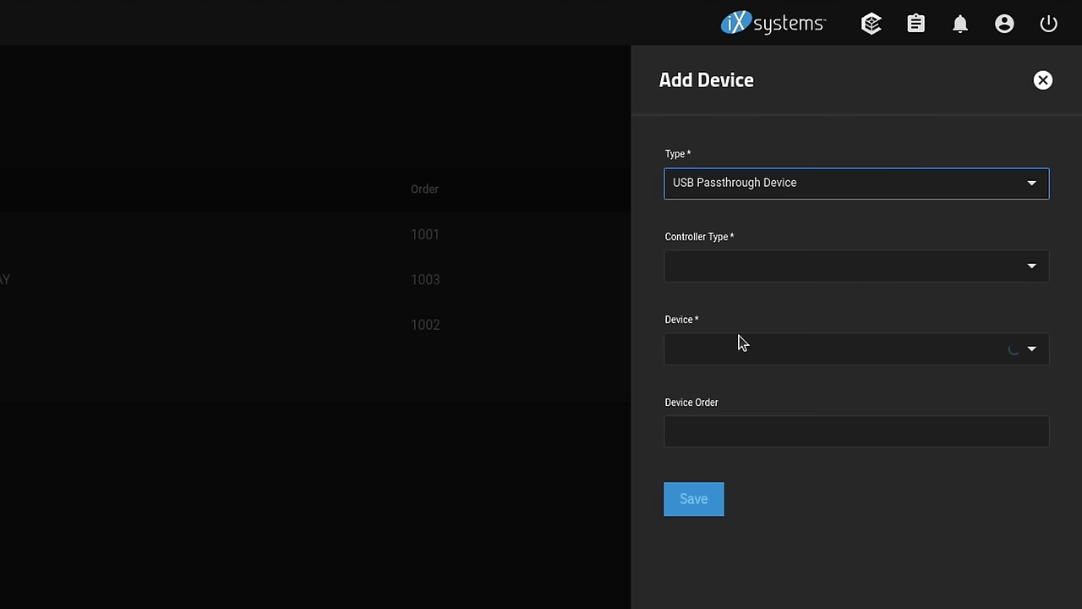
left_click(746, 273)
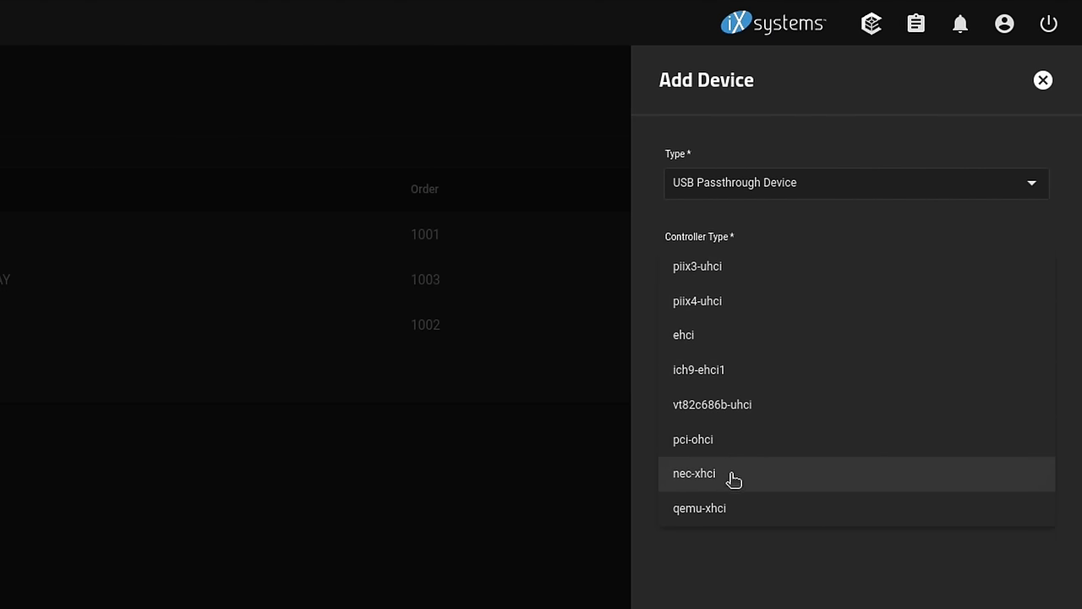
left_click(737, 335)
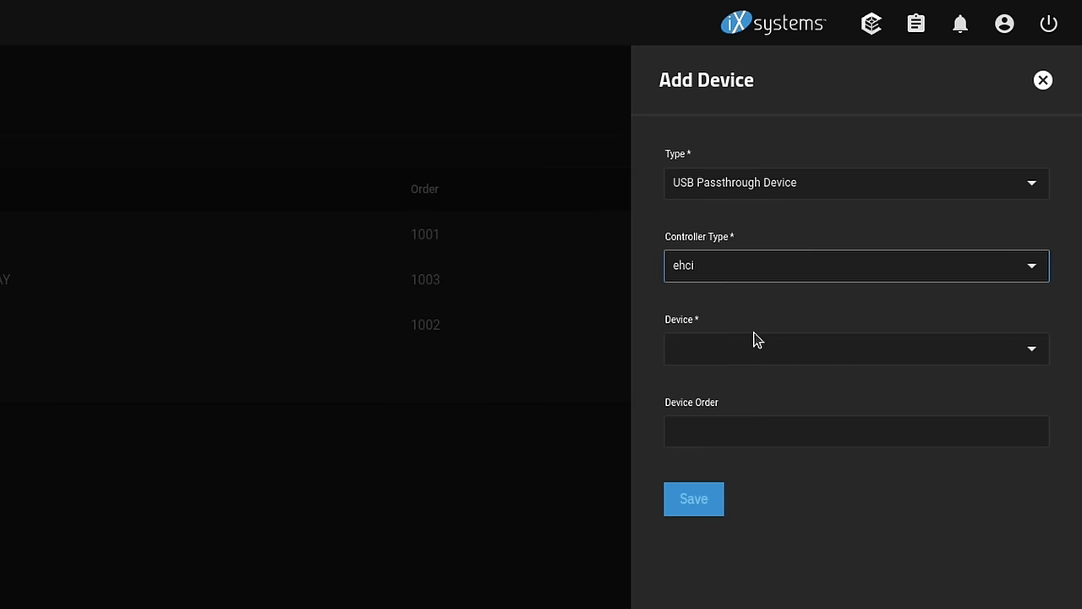
left_click(750, 348)
left_click(756, 353)
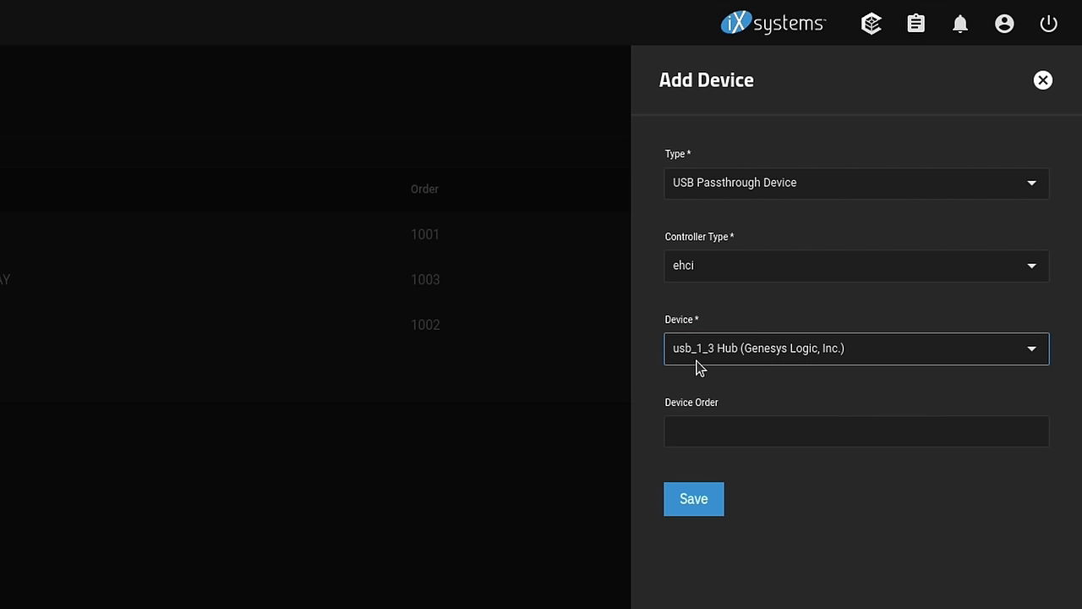
Step: Review Device Order and controller choices, then discard the new device without saving
left_click(744, 429)
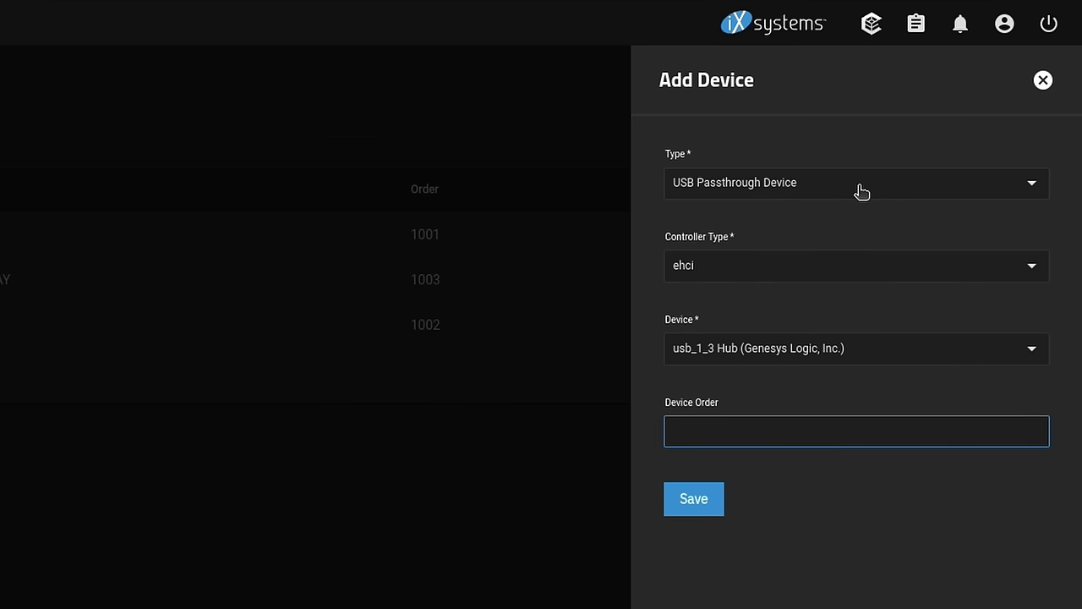
left_click(767, 273)
left_click(1014, 167)
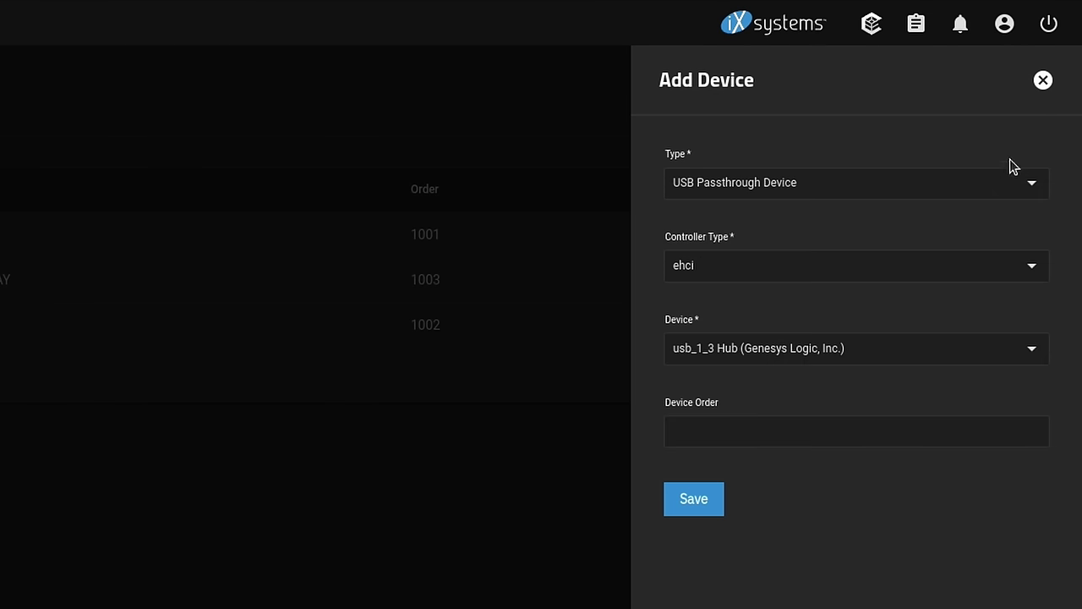
left_click(1043, 80)
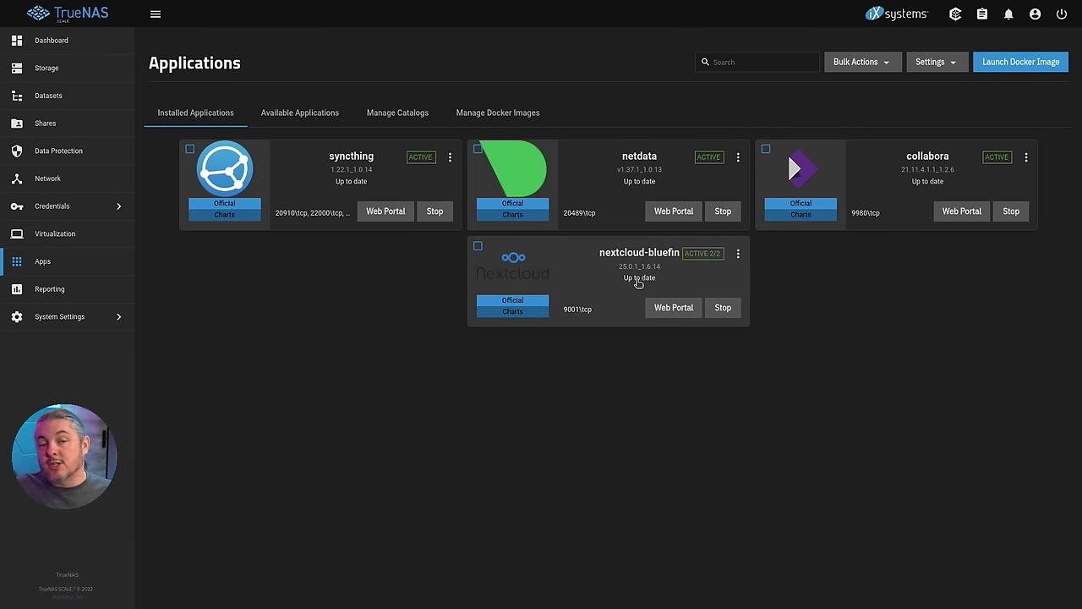
Step: Switch to Available Applications, listing charts like home-assistant, plex, minio, pihole and nextcloud
left_click(295, 114)
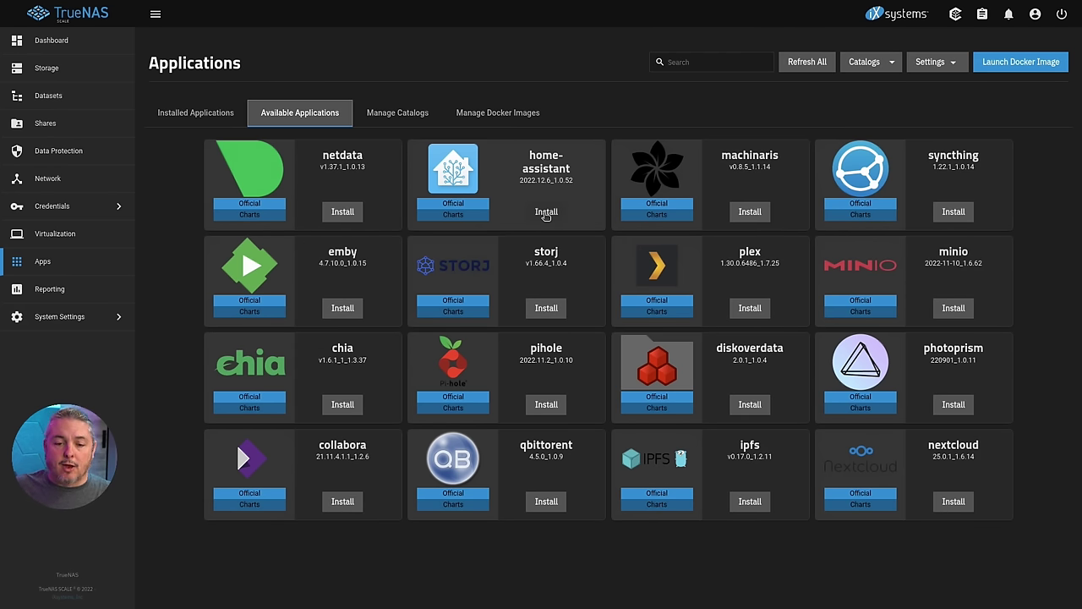
Step: Switch to the Manage Catalogs tab to view the app catalogs, including Official
left_click(385, 110)
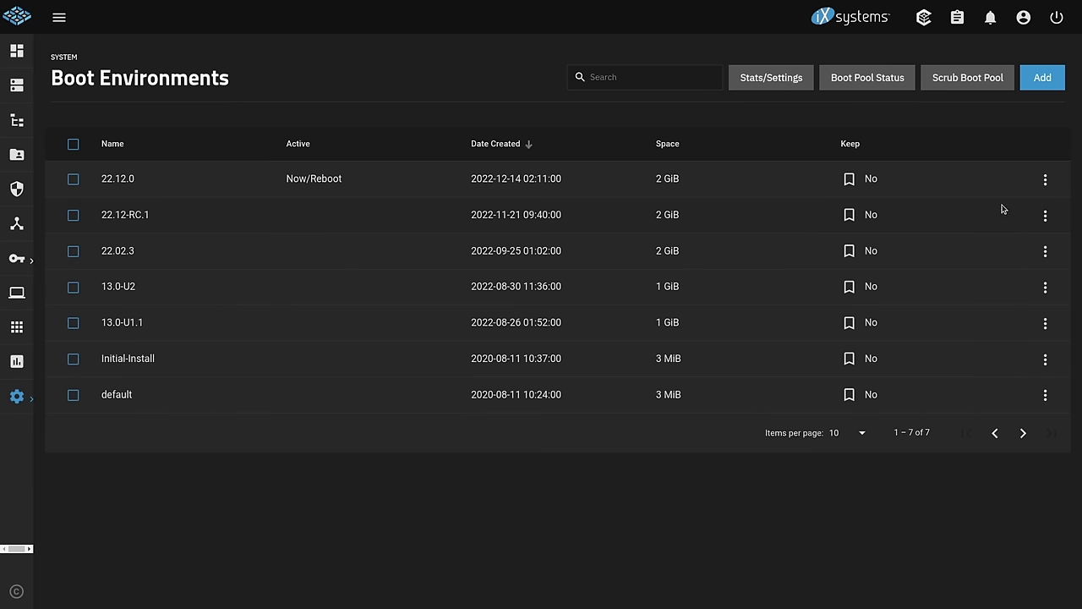
Step: Choose Activate for the 22.12-RC.1 boot environment and tick Confirm without applying it
left_click(1046, 215)
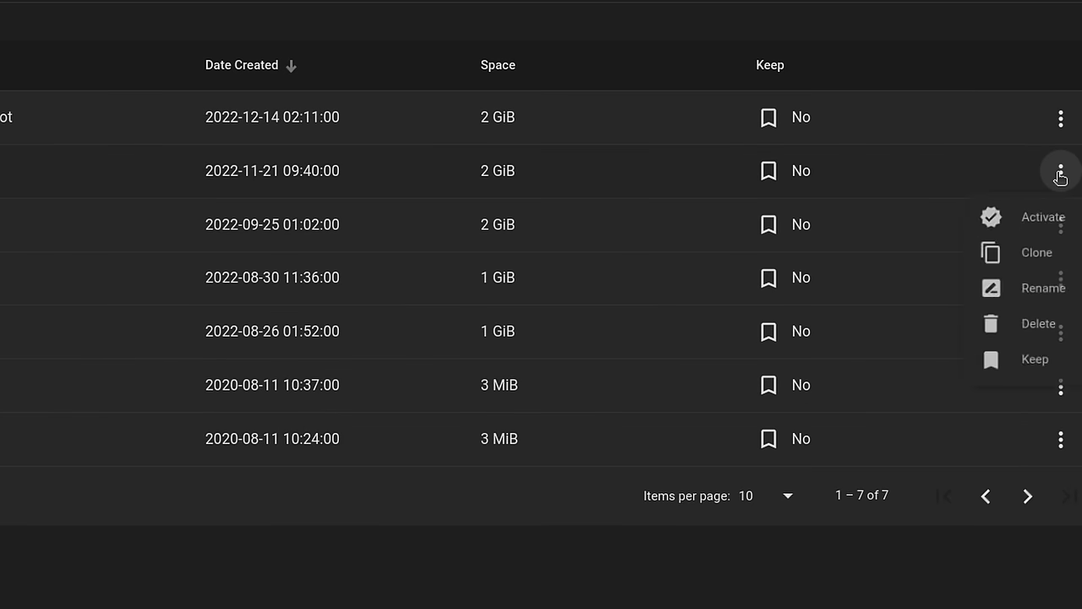
left_click(1055, 224)
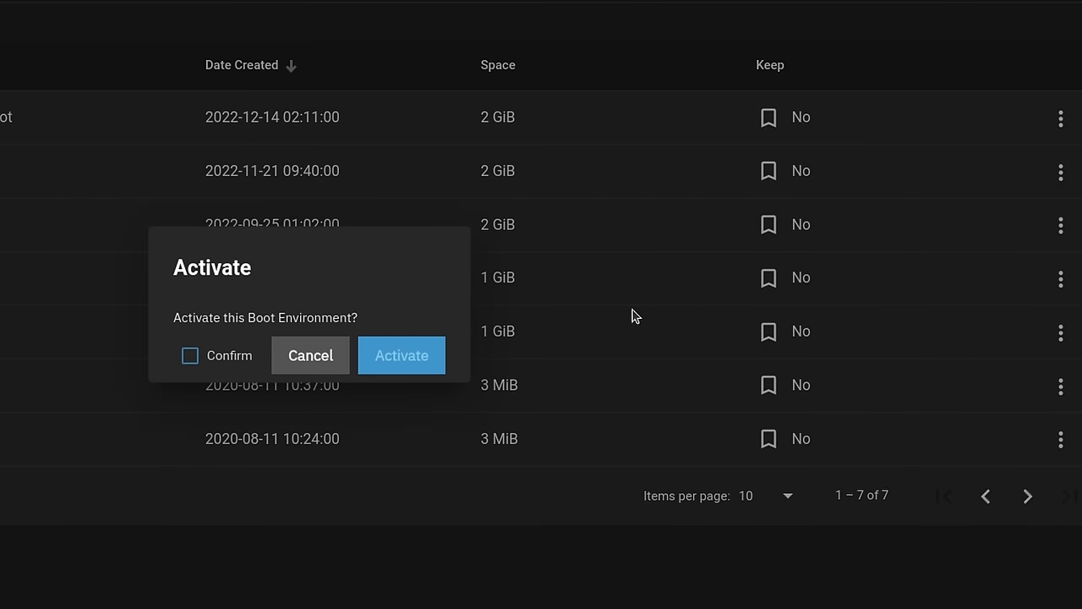
left_click(211, 368)
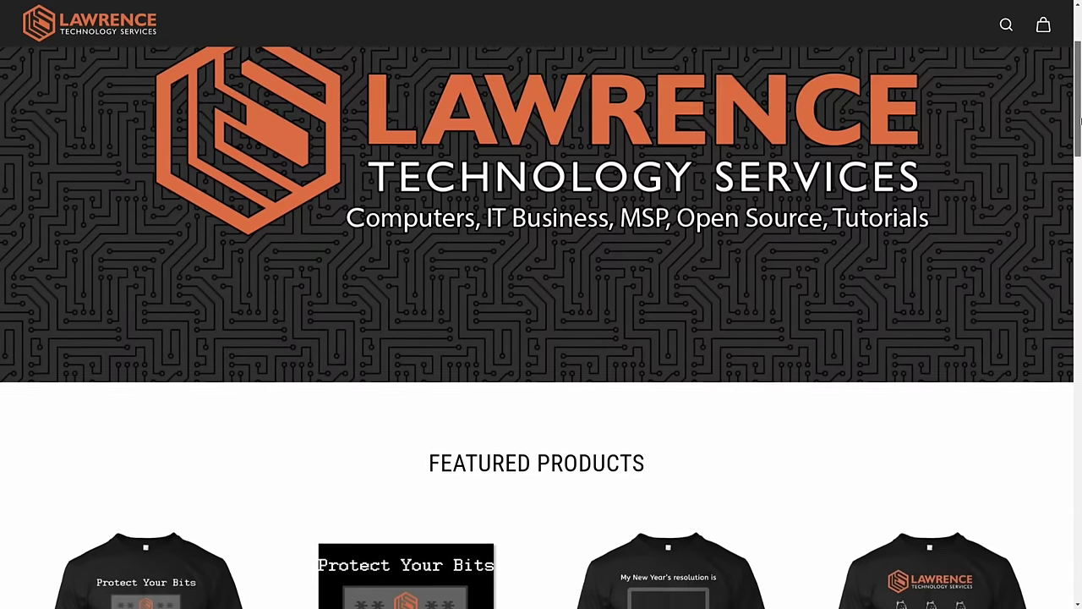
Step: Browse the shop and open the Cat 6 shirt product page
scroll(541, 339, "down", 5)
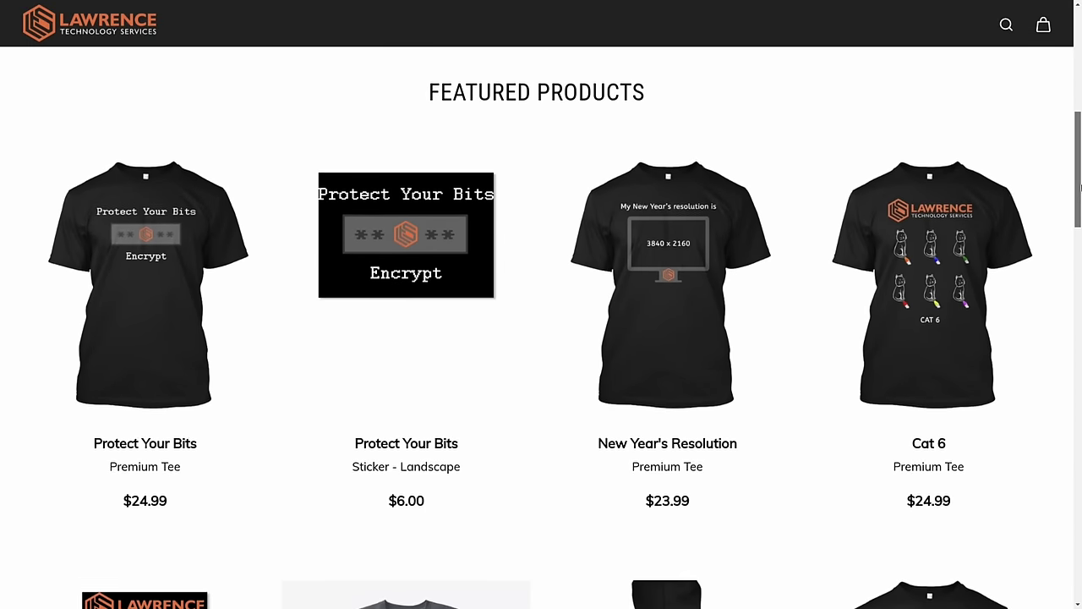
left_click_drag(1080, 188, 1080, 223)
left_click(930, 461)
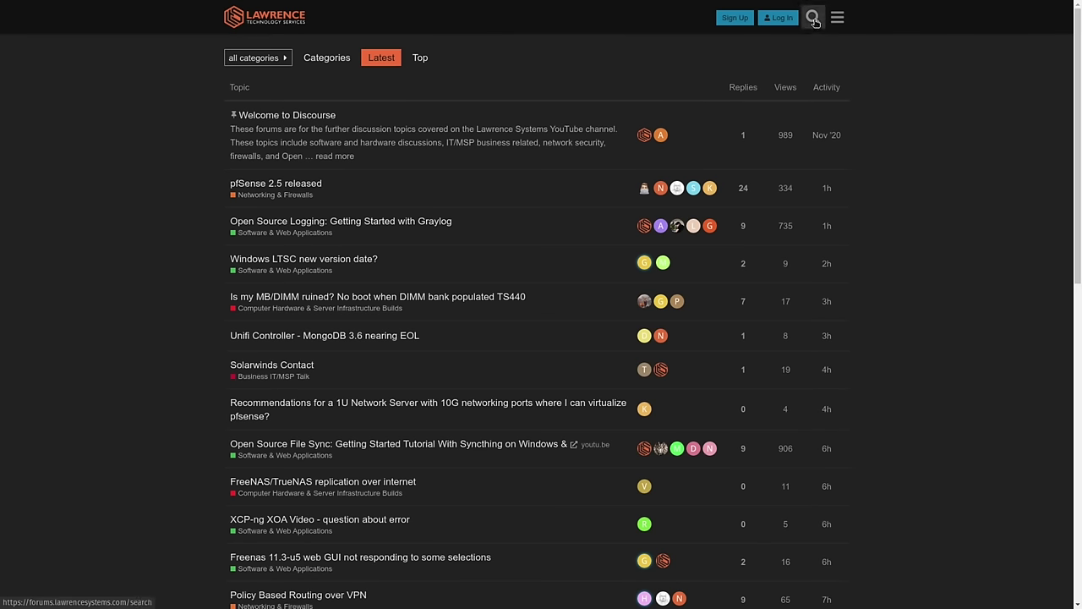
Step: Search the forum, open the 'DNS Malware Filtering Compared' topic, and read down to its replies
left_click(814, 20)
left_click(682, 90)
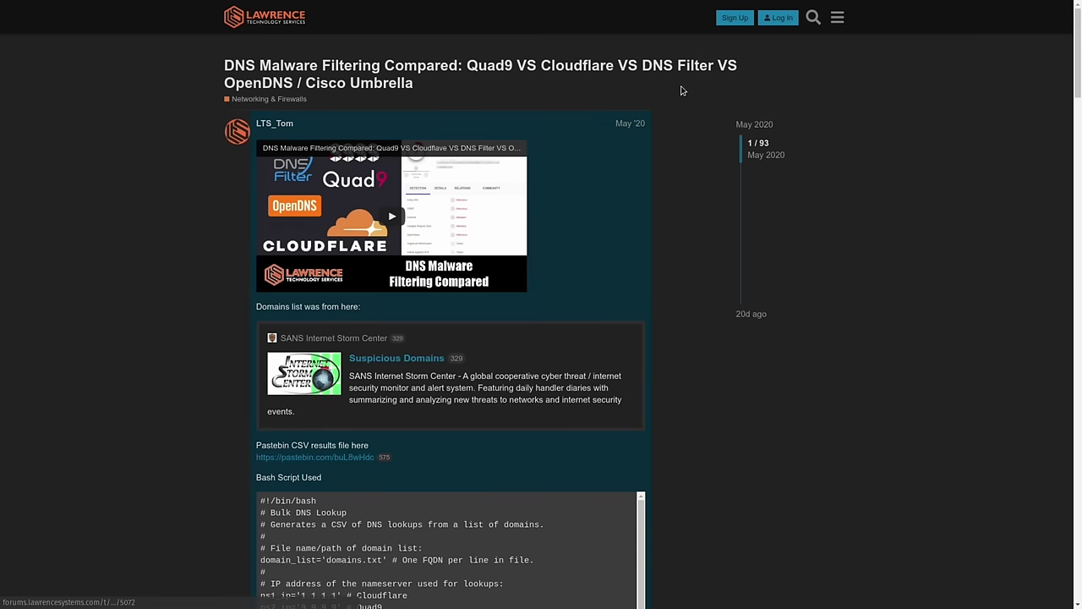
scroll(697, 210, "down", 2)
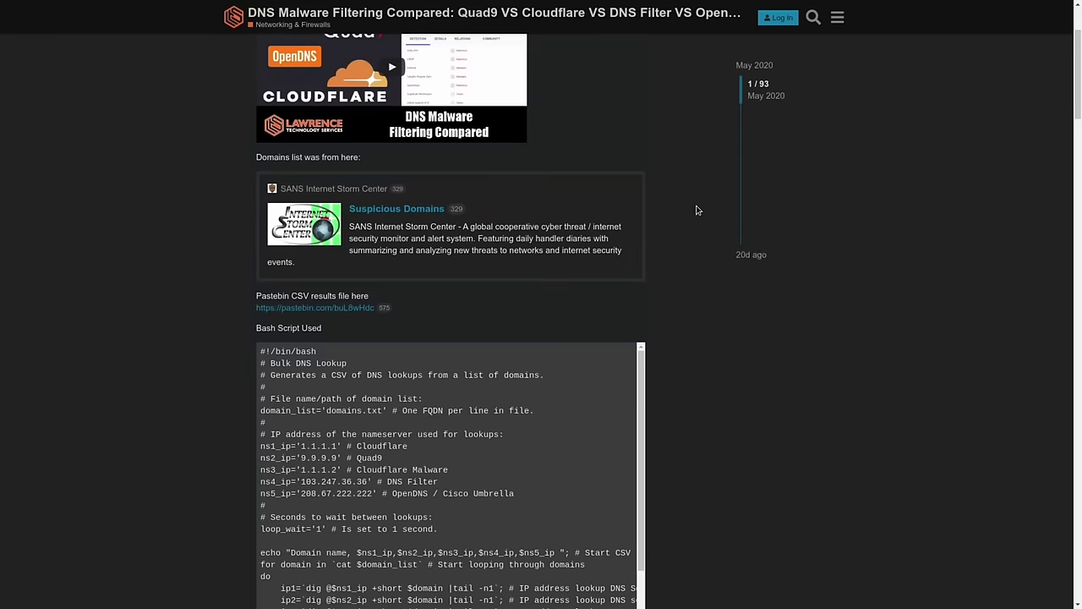
scroll(696, 210, "down", 10)
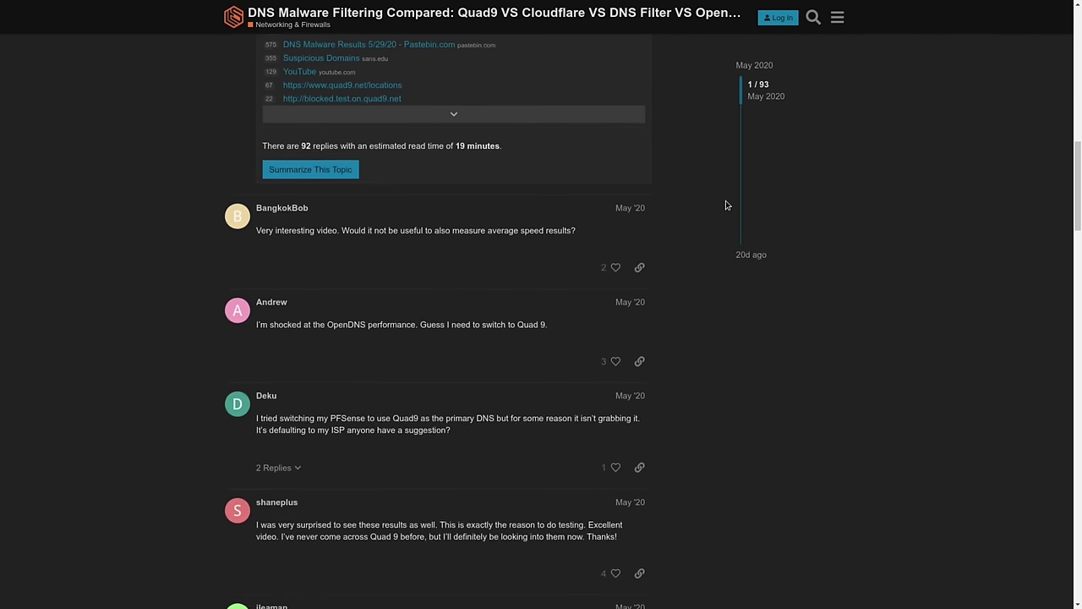